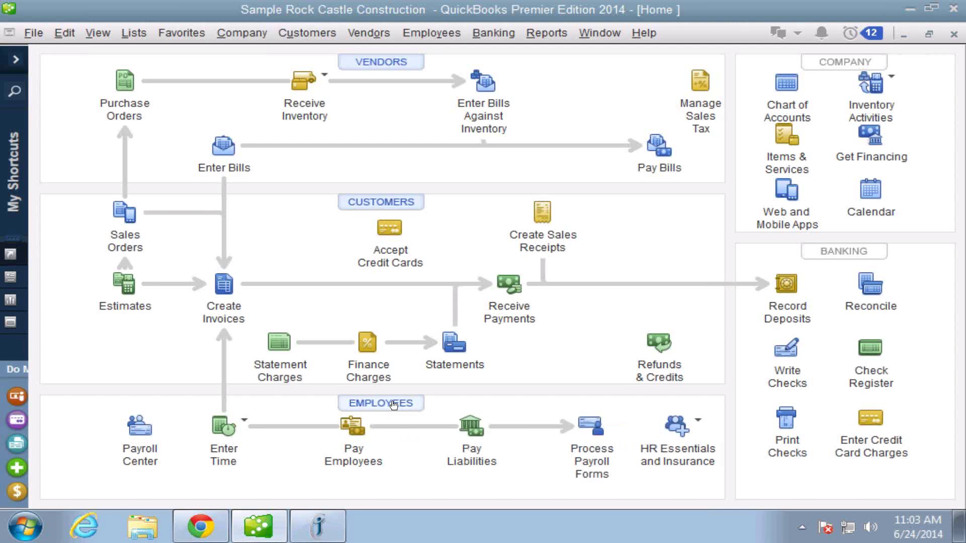
Open the first employee's Edit Employee record from the Employee Center, on the Additional Info tab.
left_click(394, 403)
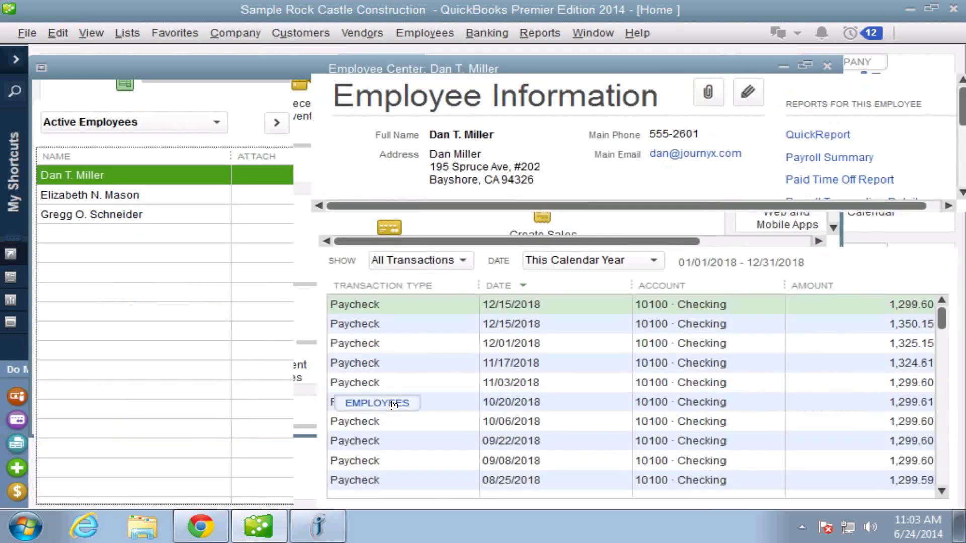
left_click(394, 405)
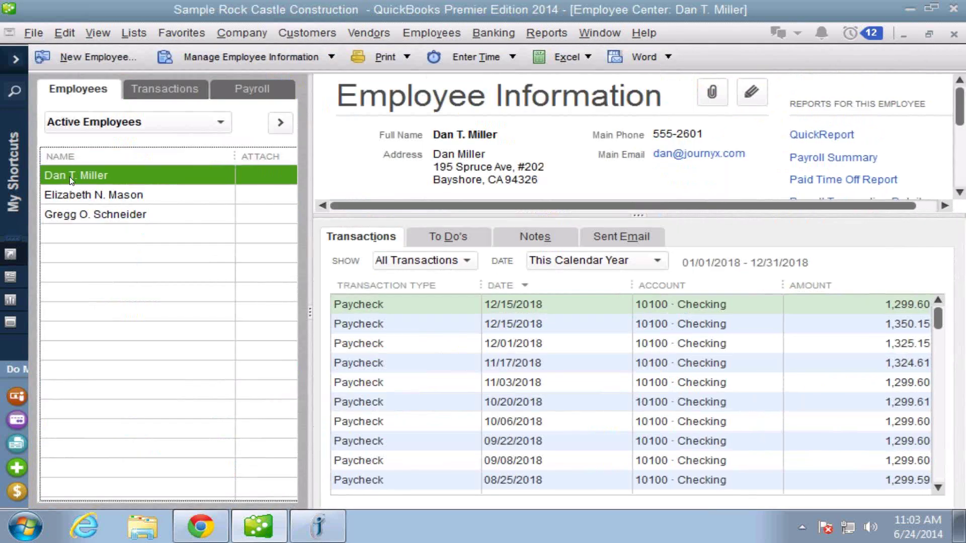
double_click(70, 177)
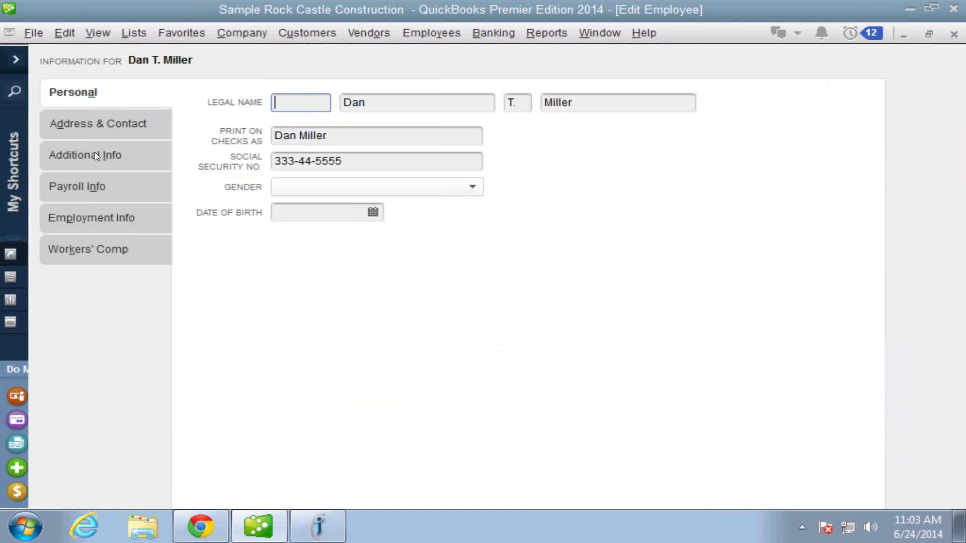
left_click(95, 156)
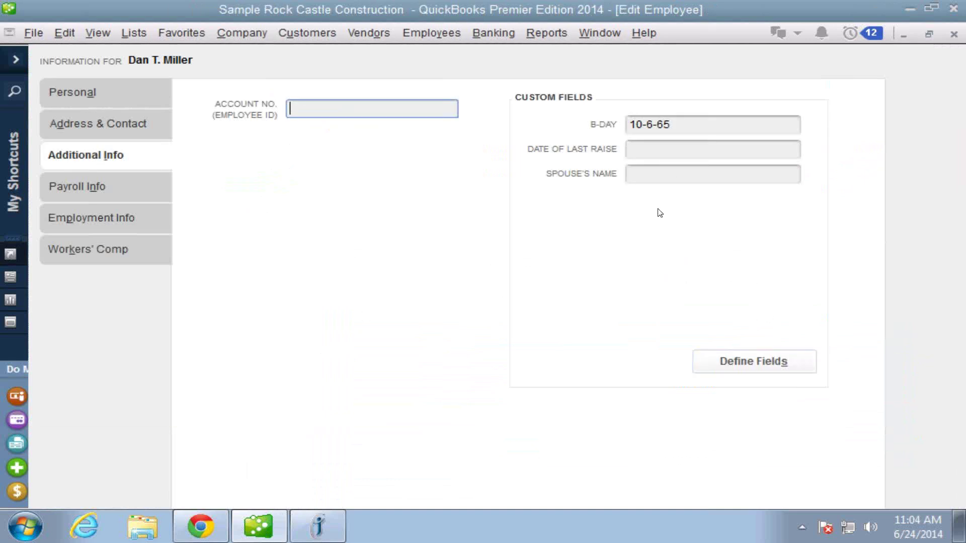
Enable the JX Login and JX Role custom fields for Empl and Vend, and save the definitions.
left_click(754, 362)
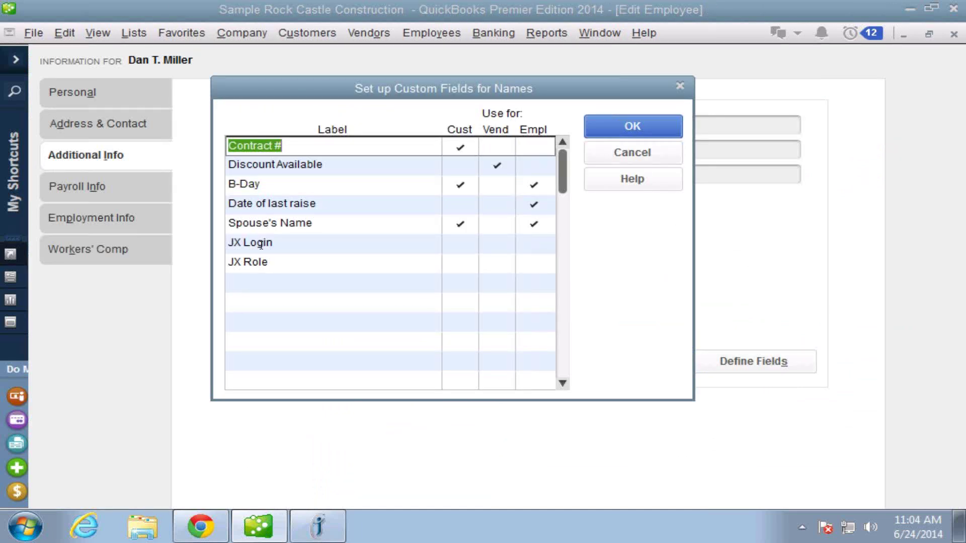
left_click(261, 245)
left_click(260, 264)
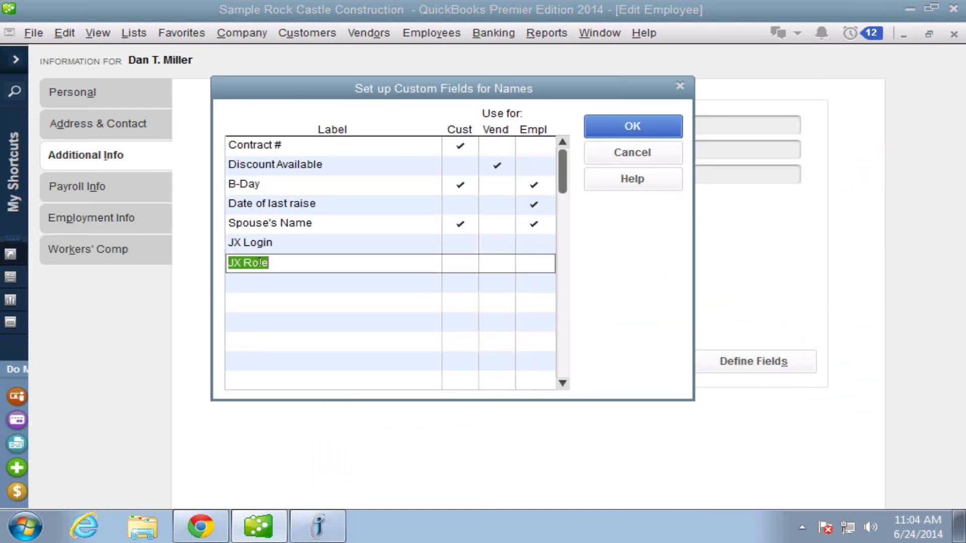
left_click(257, 283)
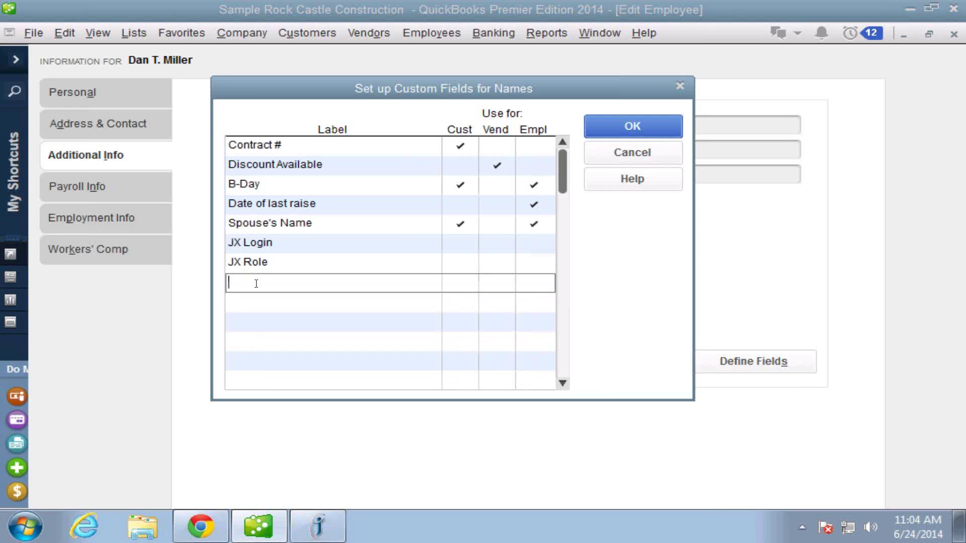
type("JX role2")
key("BackSpace")
key("BackSpace")
key("BackSpace")
key("BackSpace")
key("BackSpace")
key("BackSpace")
key("BackSpace")
key("BackSpace")
left_click(535, 247)
left_click(535, 262)
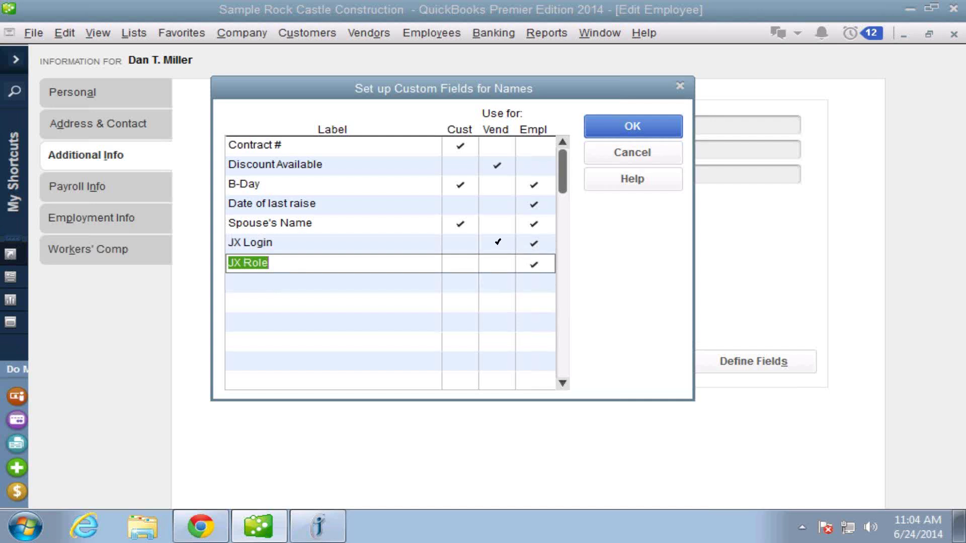
left_click(498, 243)
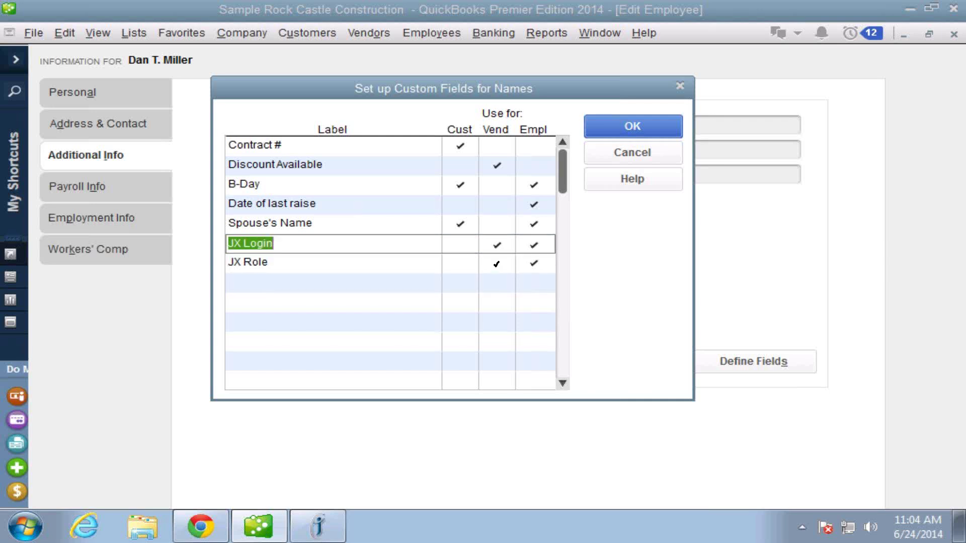
left_click(497, 264)
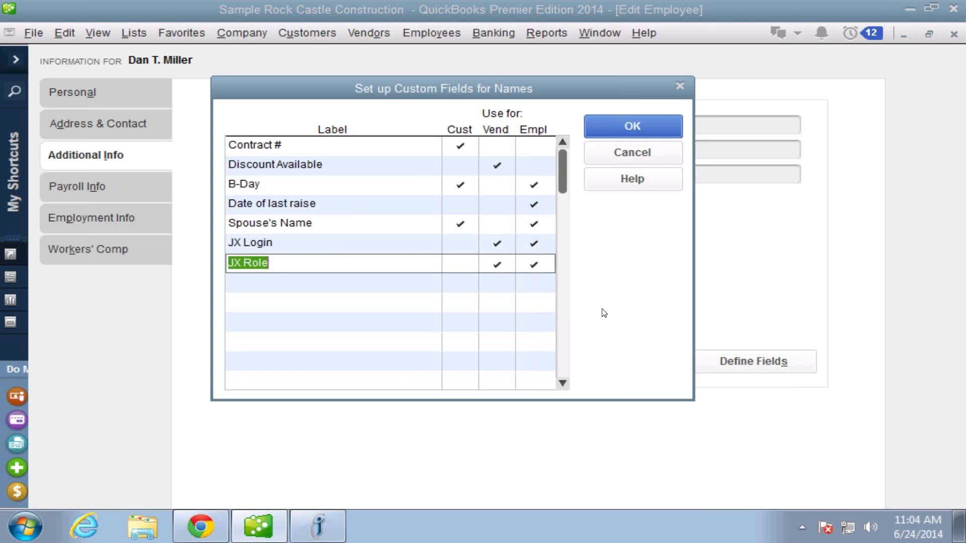
left_click(641, 130)
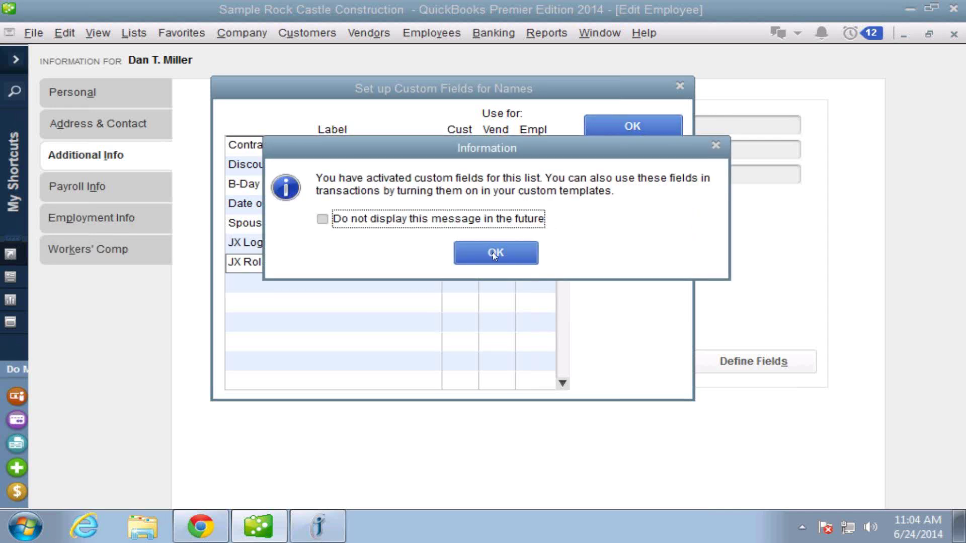
left_click(499, 255)
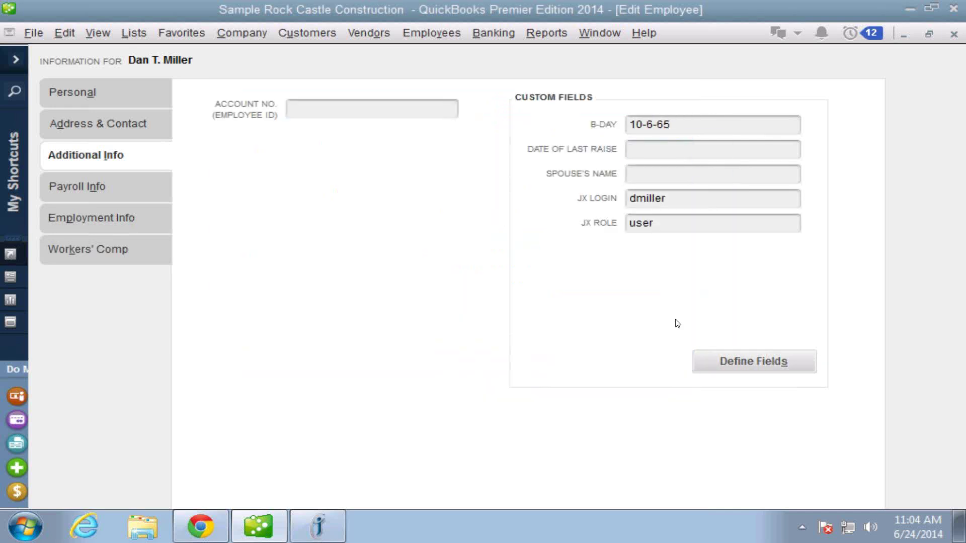
left_click(674, 199)
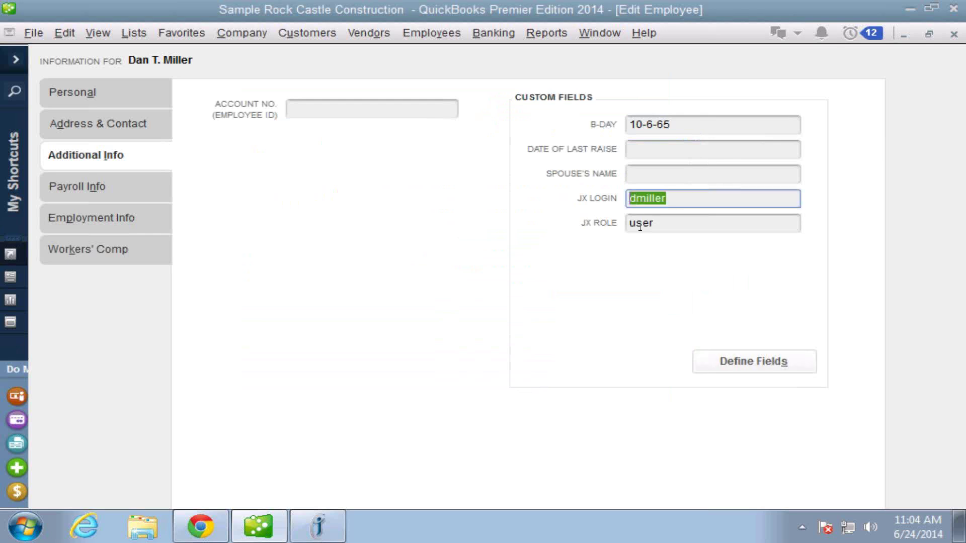
key("Tab")
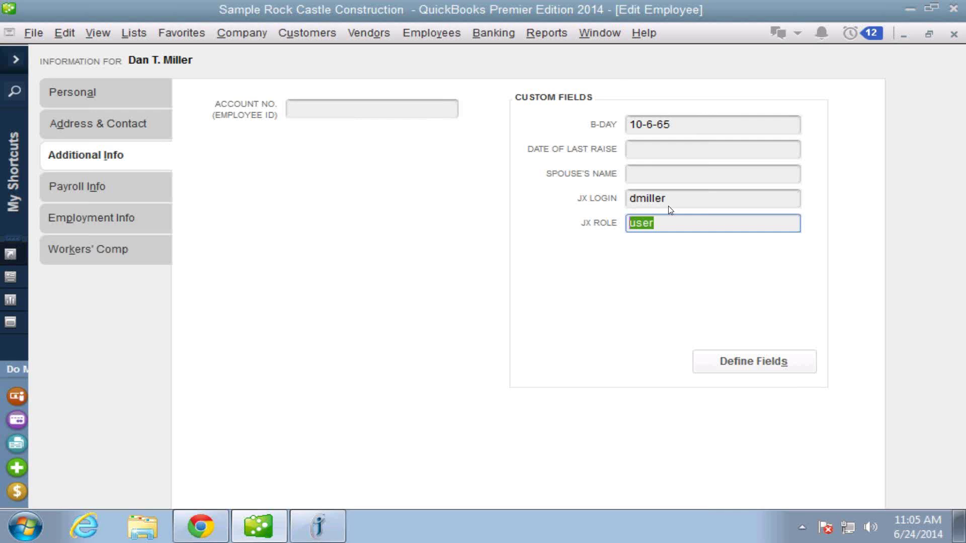
In Preferences, keep company time tracking set to Yes, then view the Payroll & Employees company settings.
left_click(41, 32)
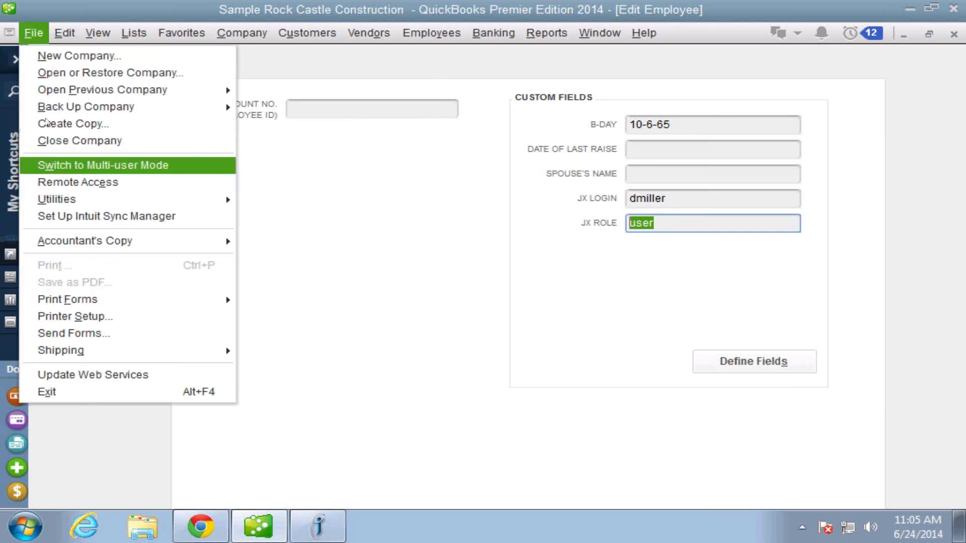
left_click(65, 32)
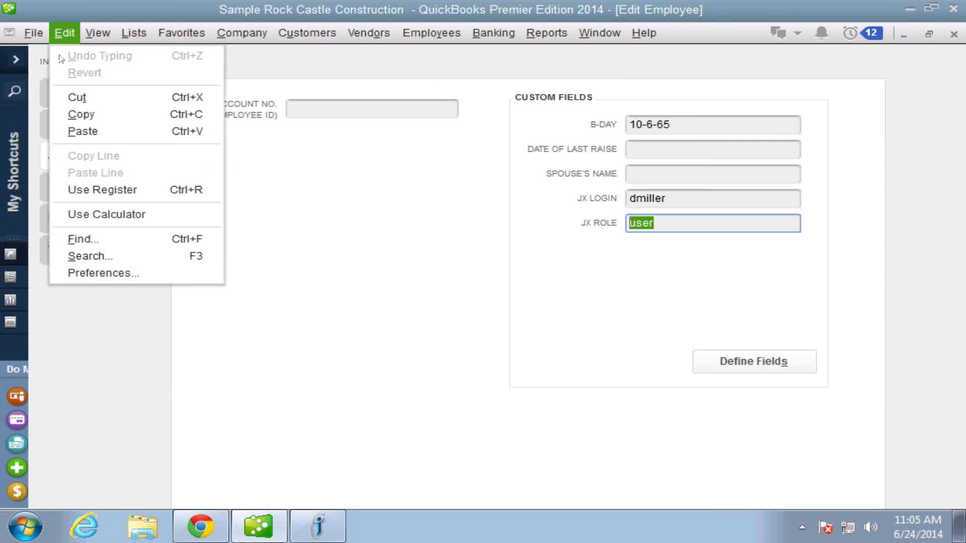
left_click(109, 275)
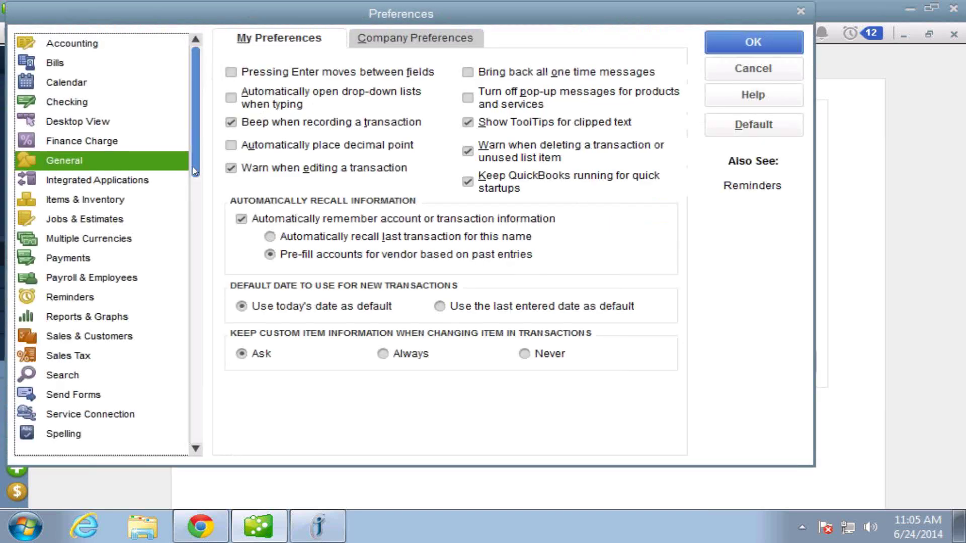
scroll(196, 332, "down", 2)
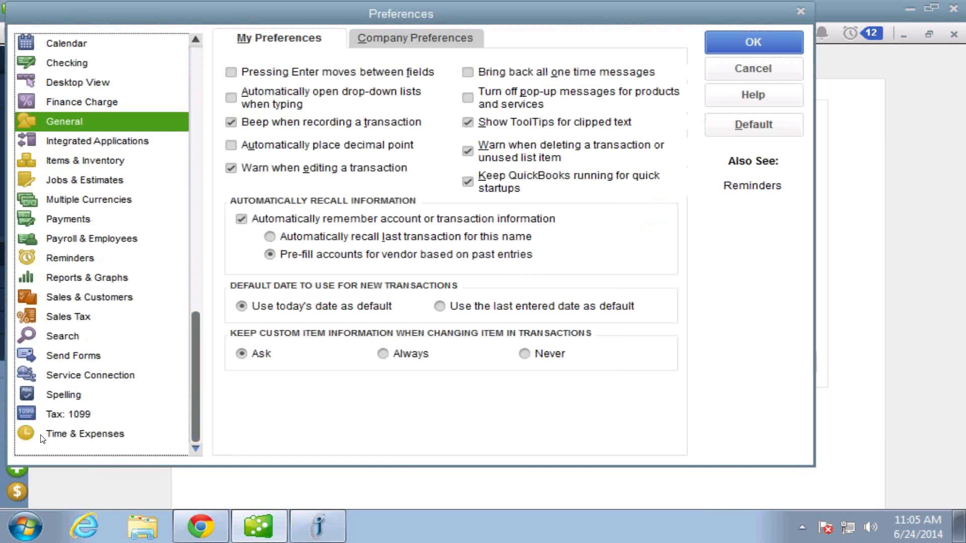
left_click(66, 434)
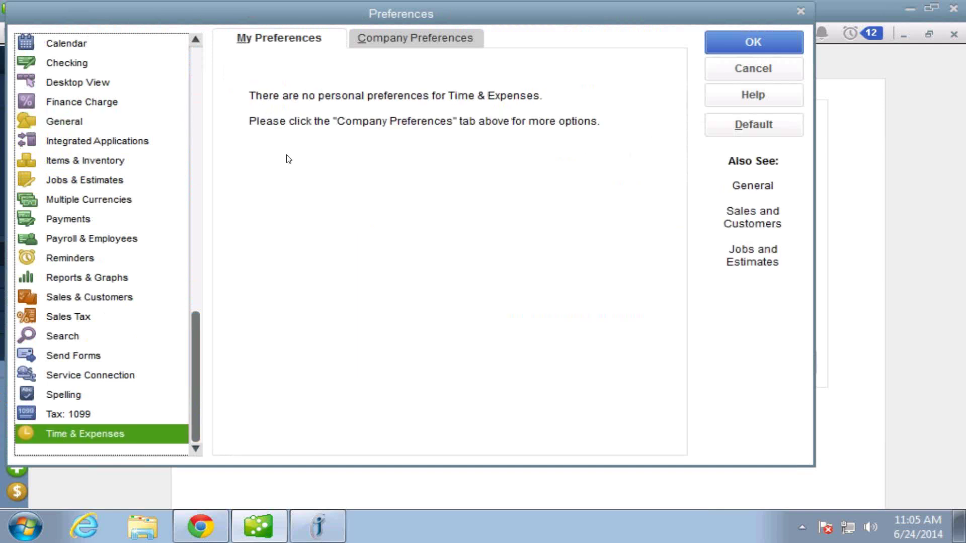
left_click(393, 44)
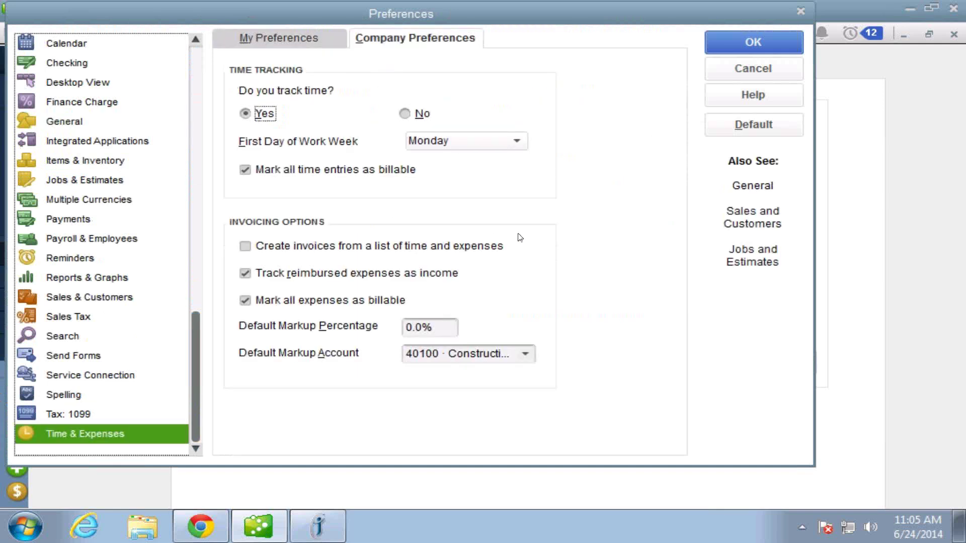
left_click(408, 114)
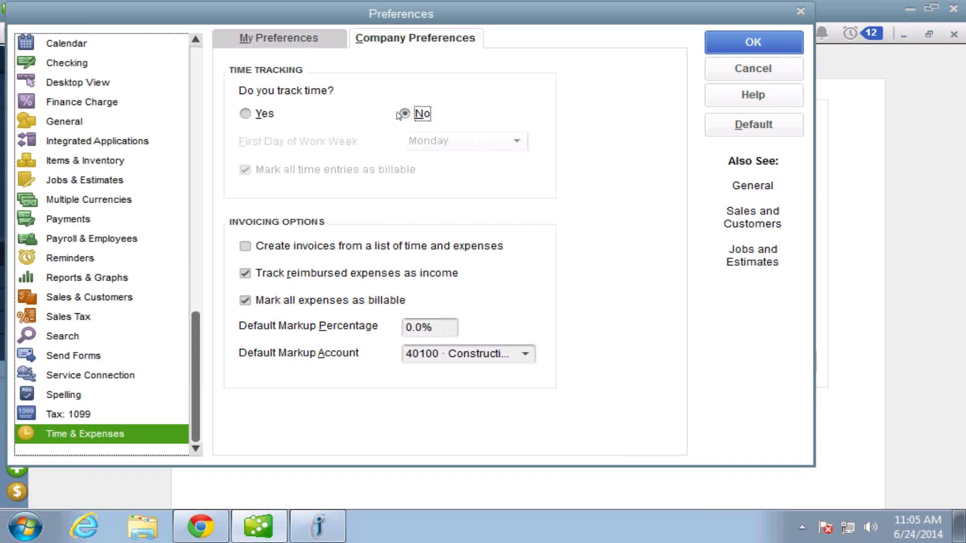
left_click(245, 114)
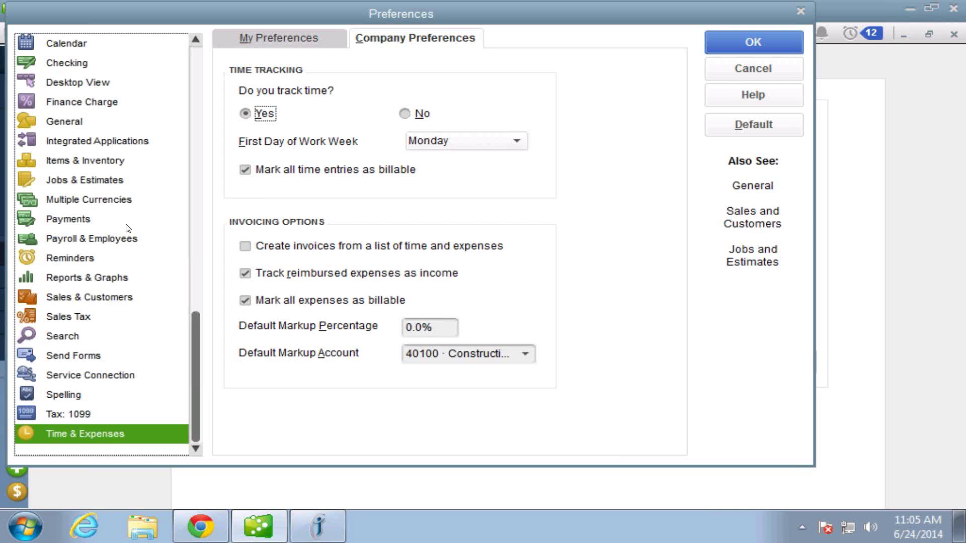
left_click(101, 239)
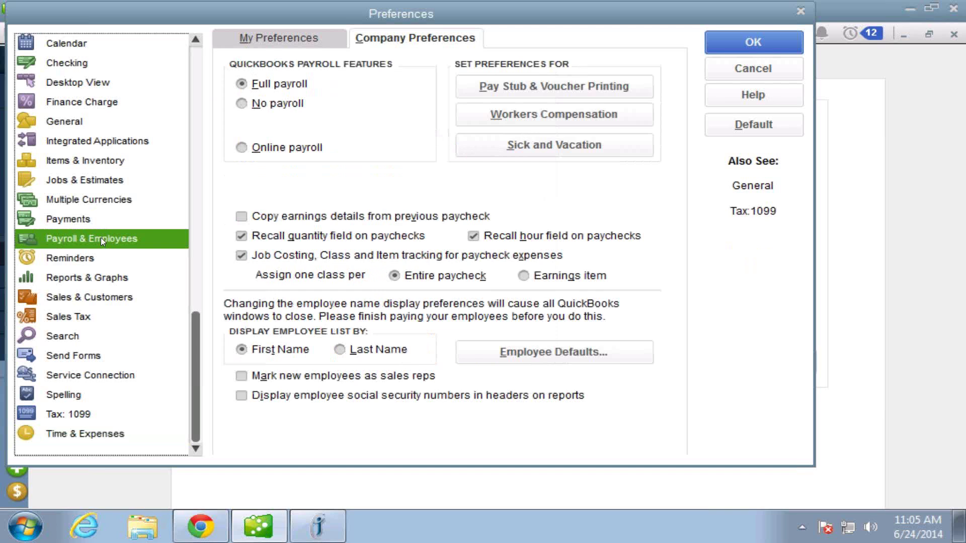
Set employee defaults to 'Use time data to create paychecks' and save the payroll preferences.
left_click(534, 352)
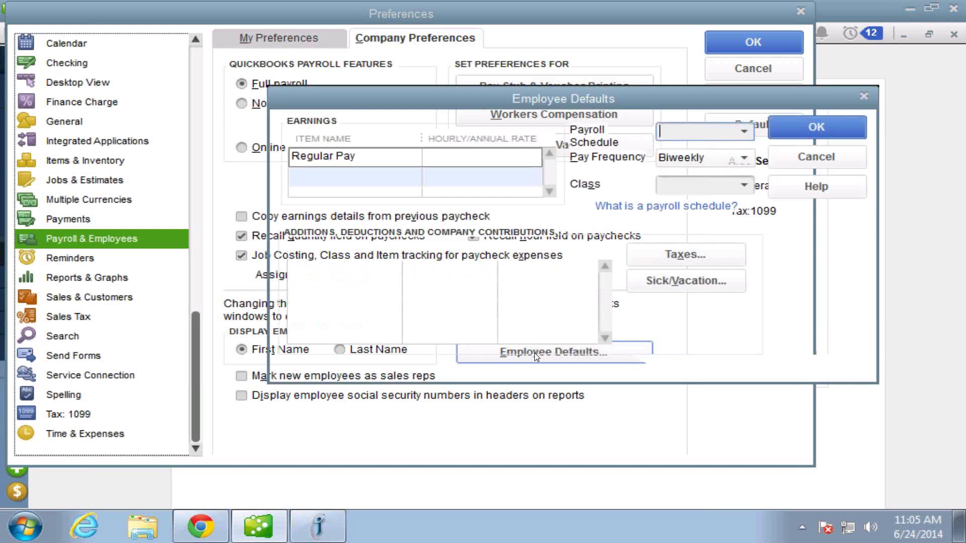
left_click(288, 215)
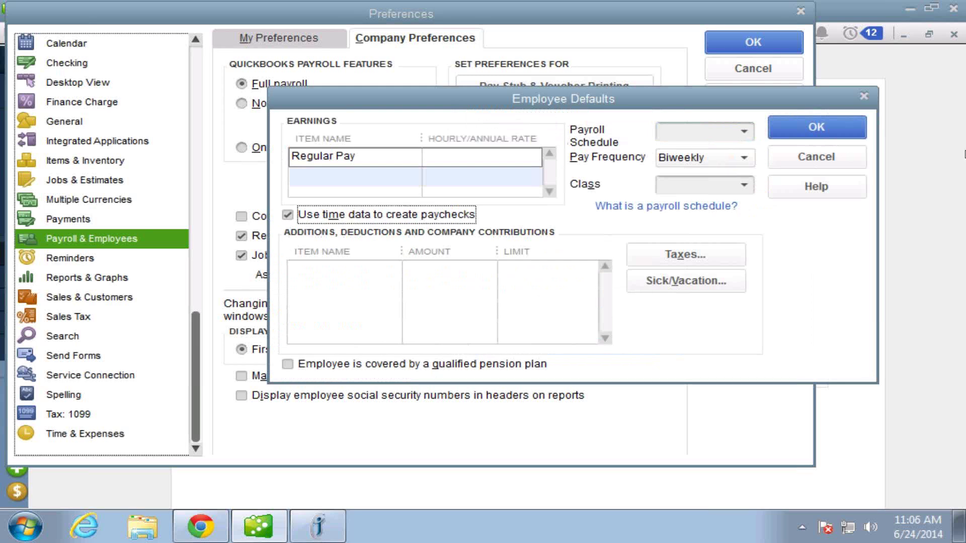
left_click(841, 129)
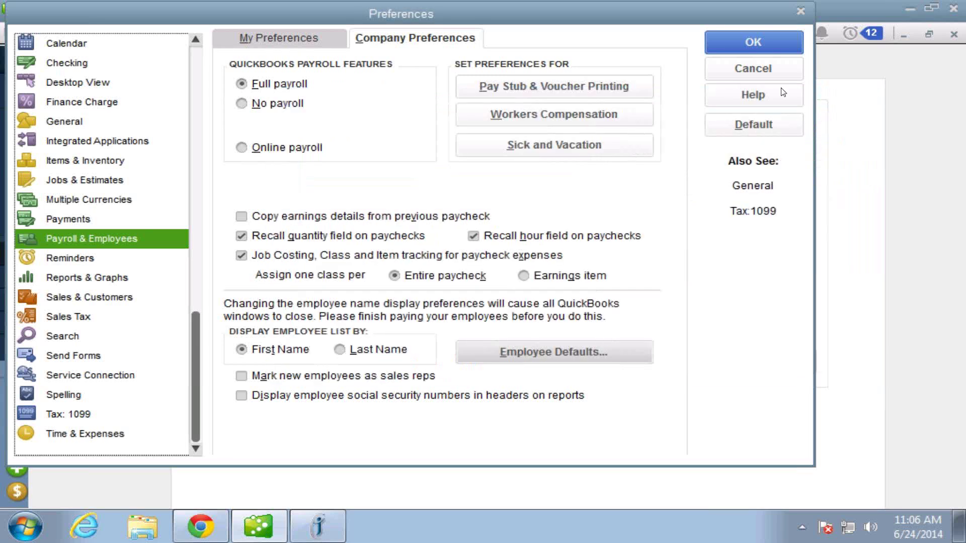
left_click(772, 44)
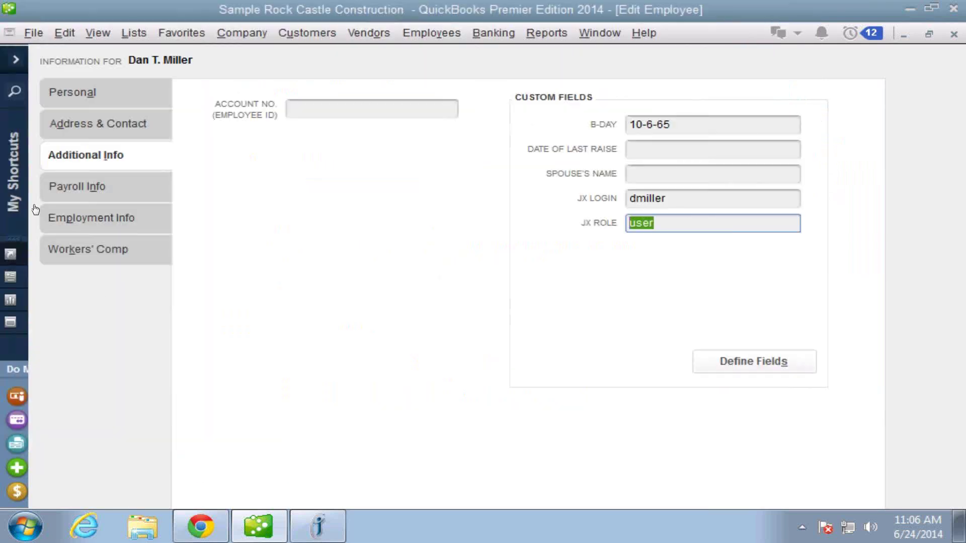
Confirm 'Use time data to create paychecks' is checked on the employee's Payroll Info, then close the record.
left_click(95, 185)
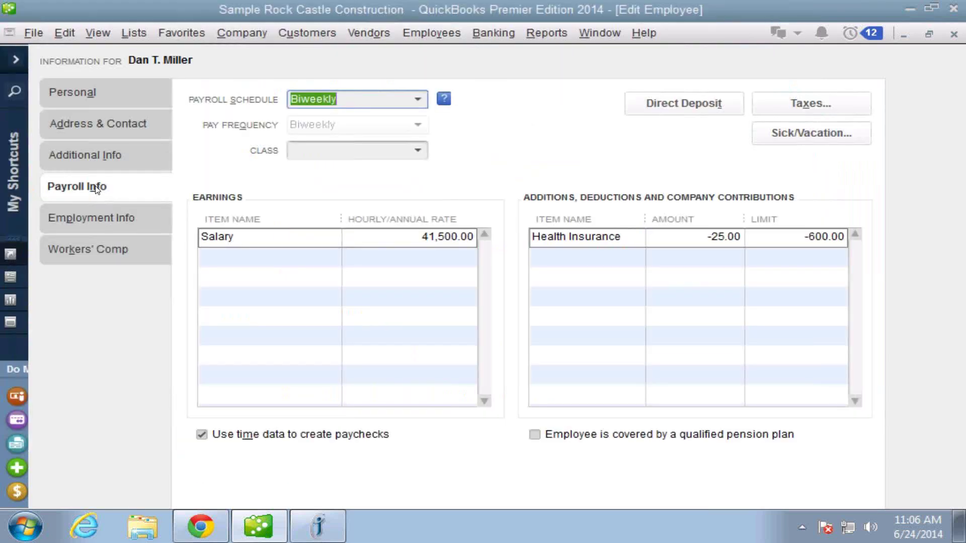
left_click(202, 436)
left_click(202, 436)
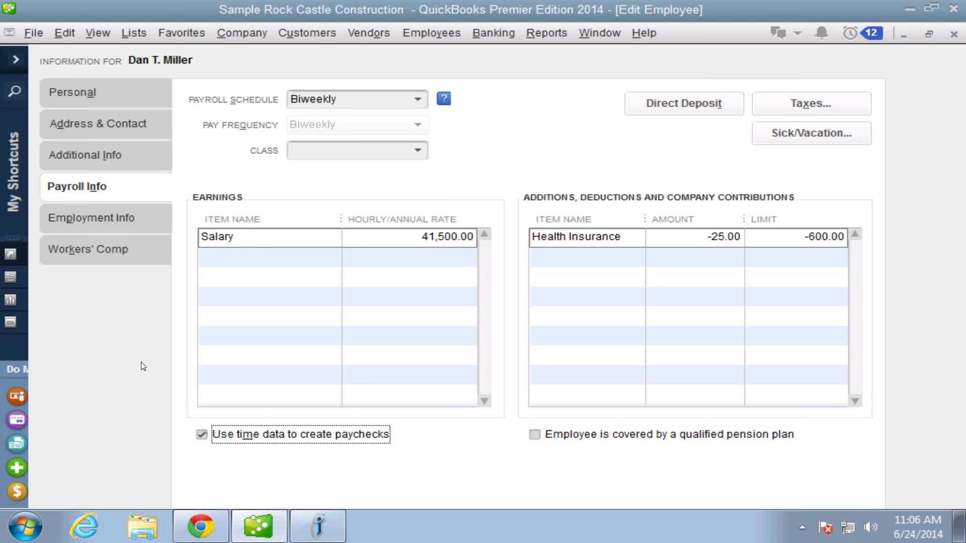
left_click(133, 97)
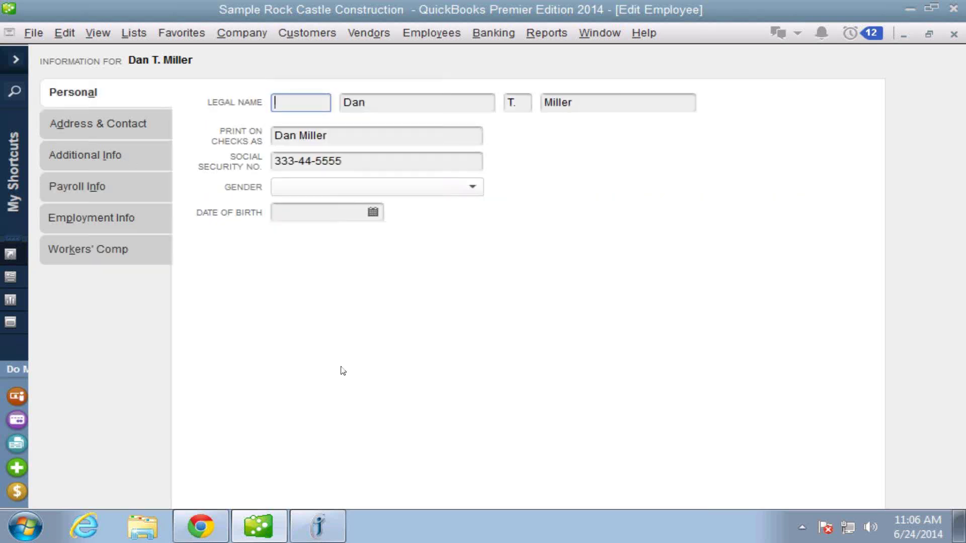
key("Escape")
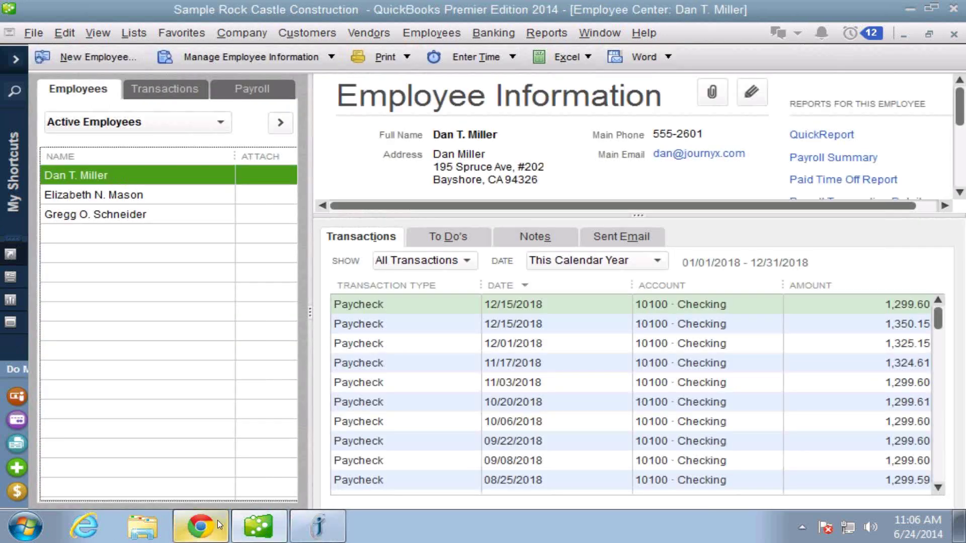
Create the Journyx user QBadmin with a confirmed password and the QuickBooks Admin role.
left_click(218, 521)
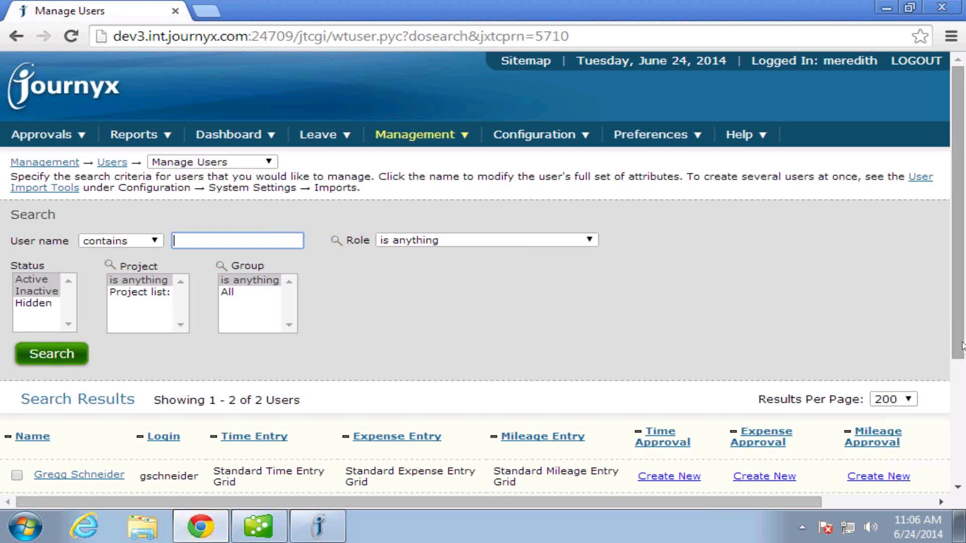
scroll(960, 413, "down", 4)
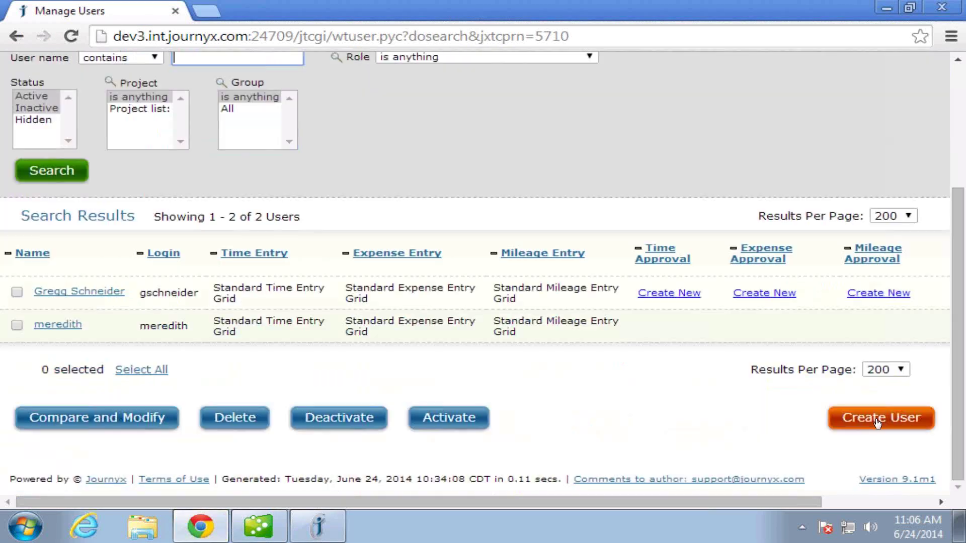
left_click(877, 420)
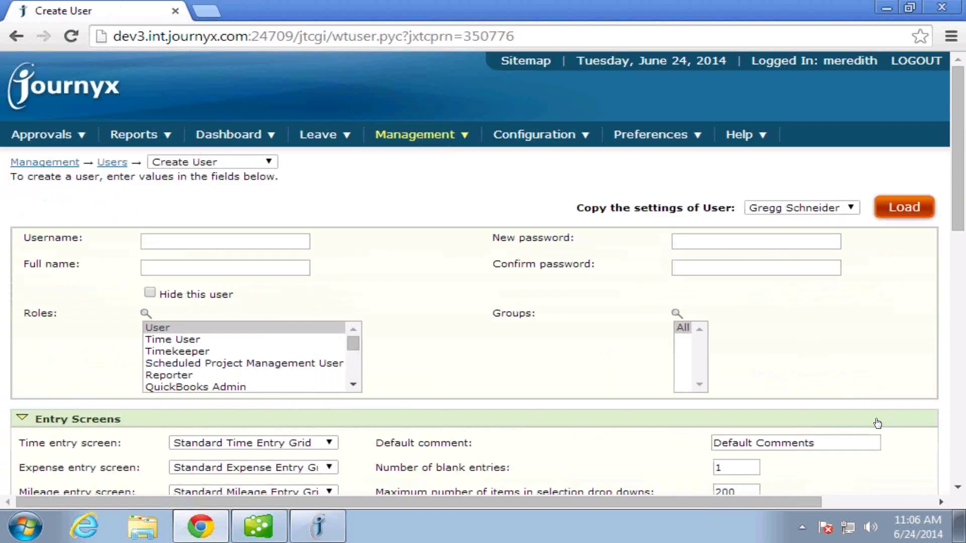
left_click(294, 241)
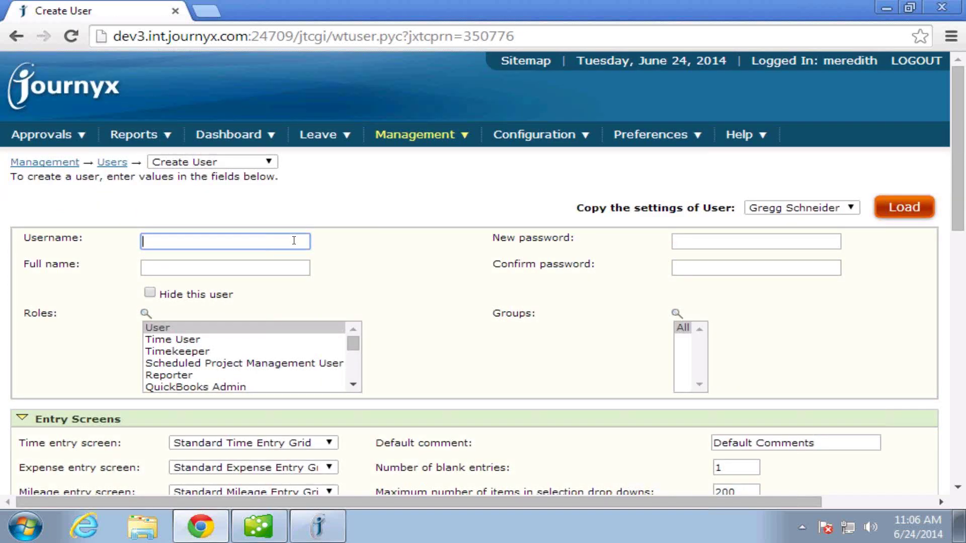
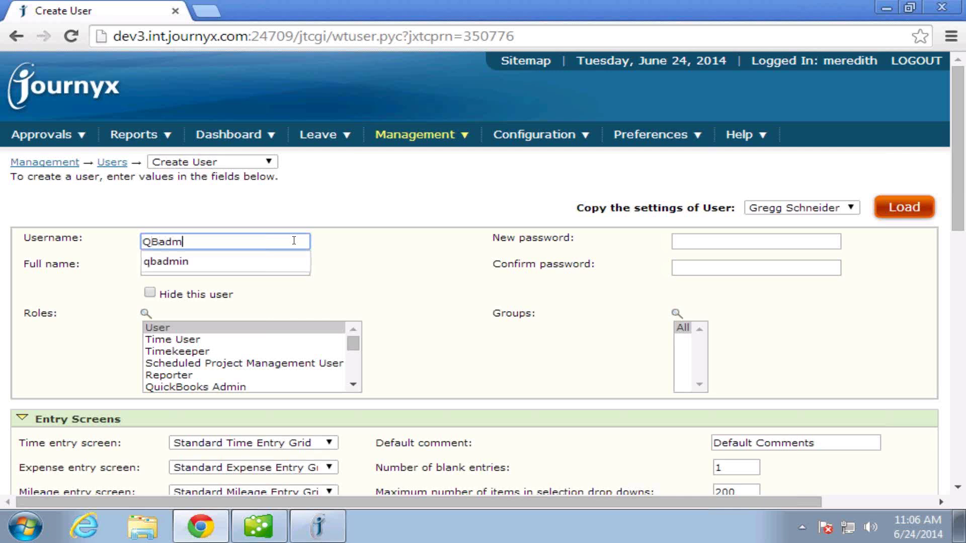
key("Tab")
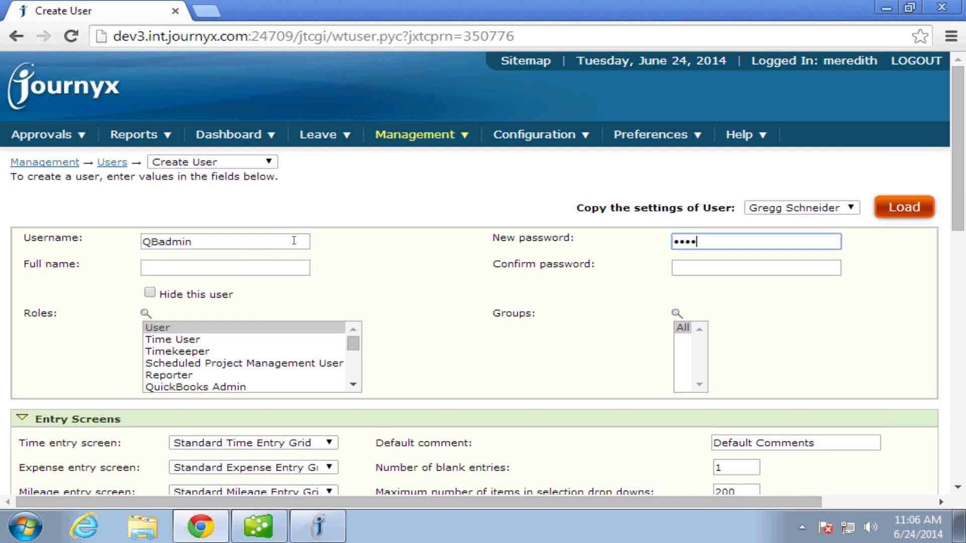
key("Tab")
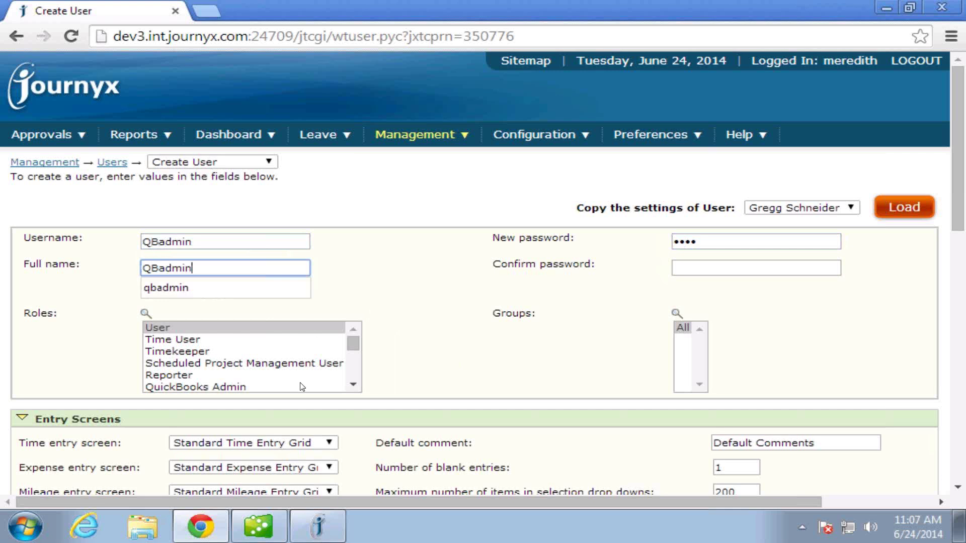
left_click(222, 387)
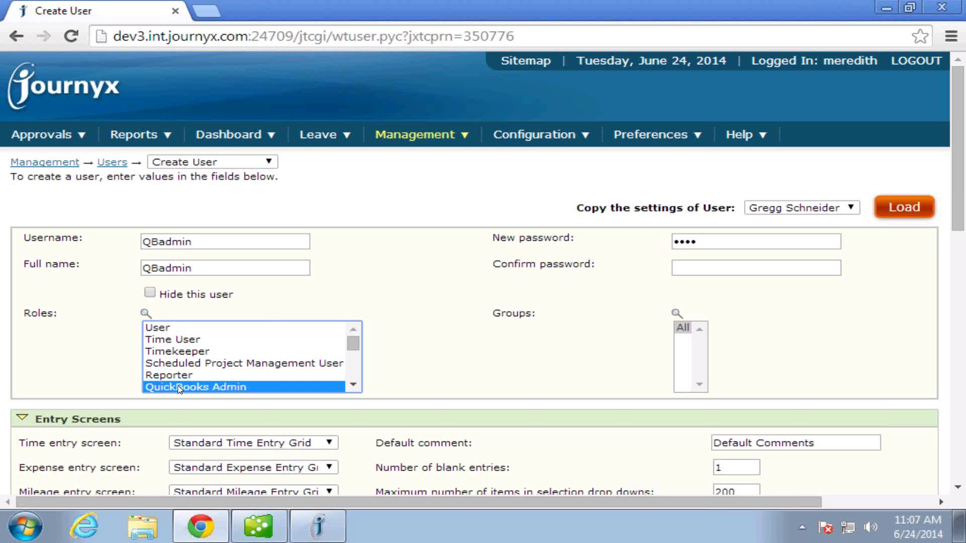
left_click(685, 268)
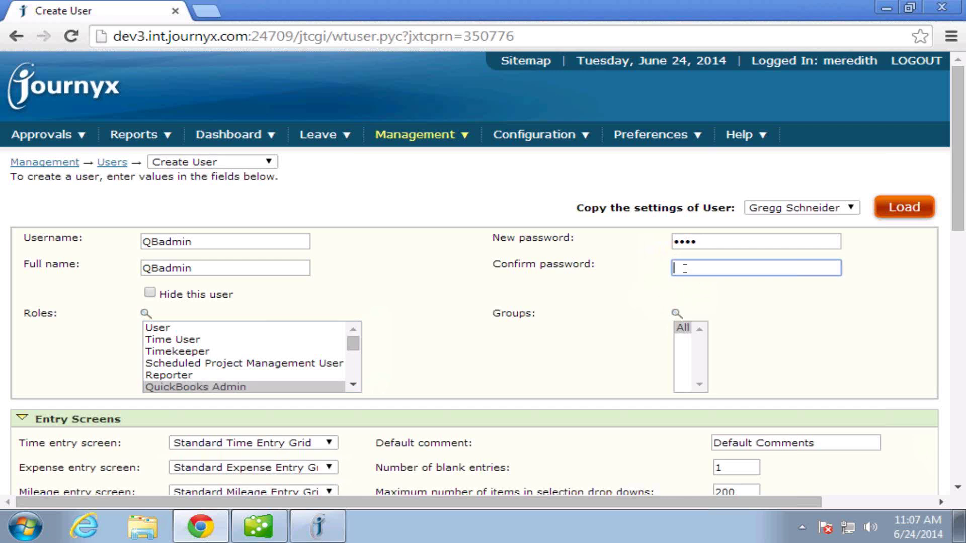
type("****")
key("Return")
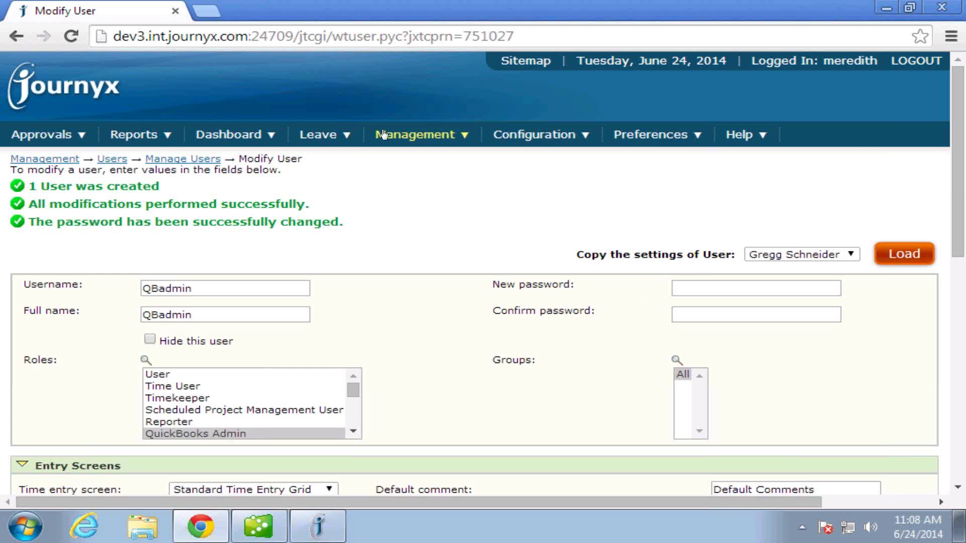
Search the Journyx custom fields for 'class'.
mouse_move(522, 135)
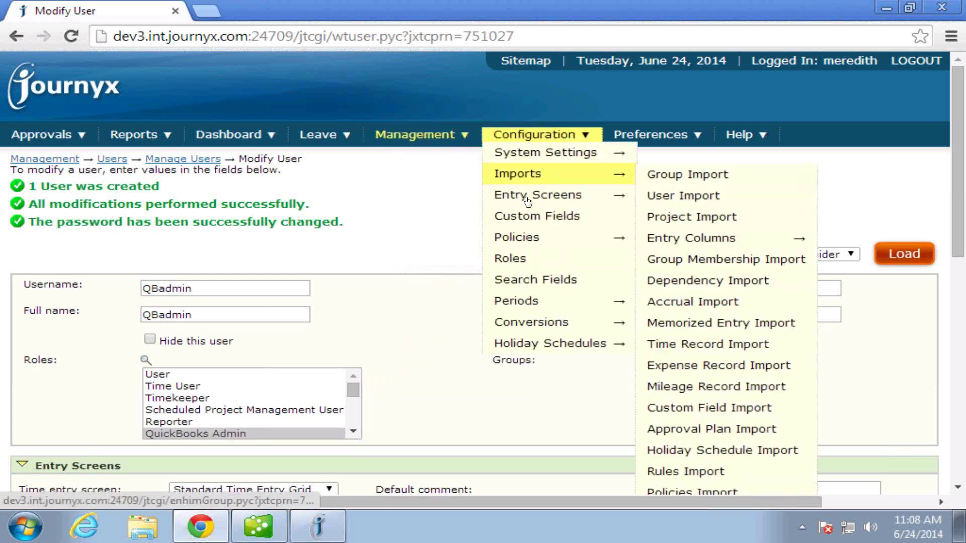
left_click(527, 217)
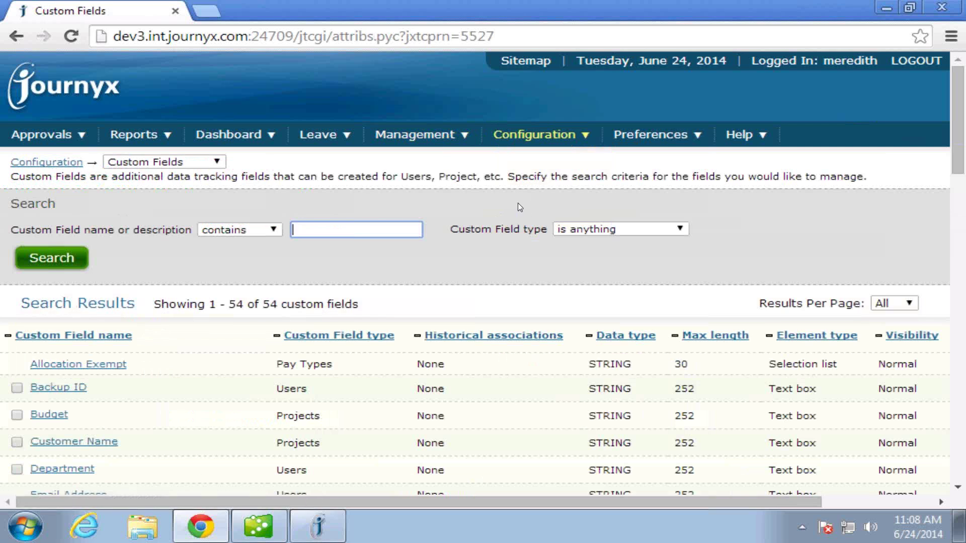
type("class")
key("Return")
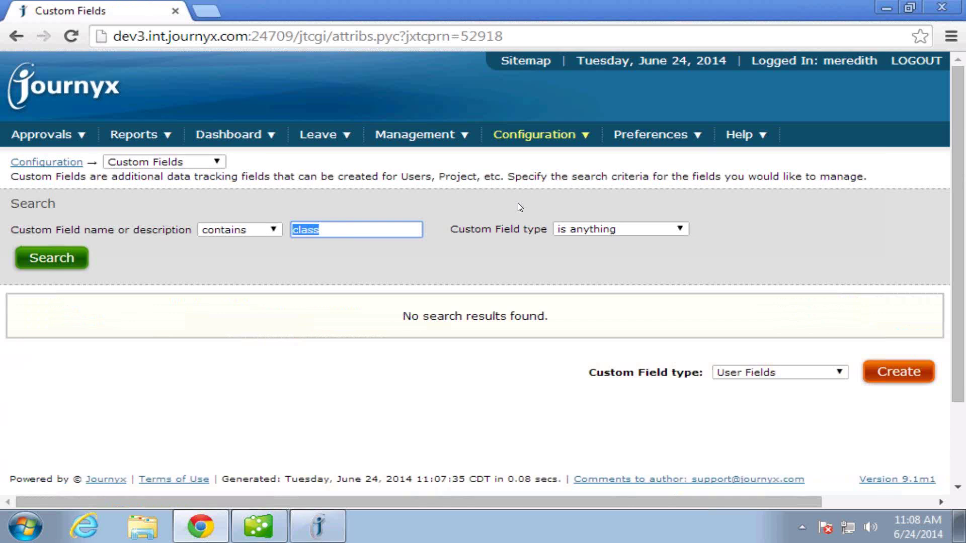
left_click(227, 221)
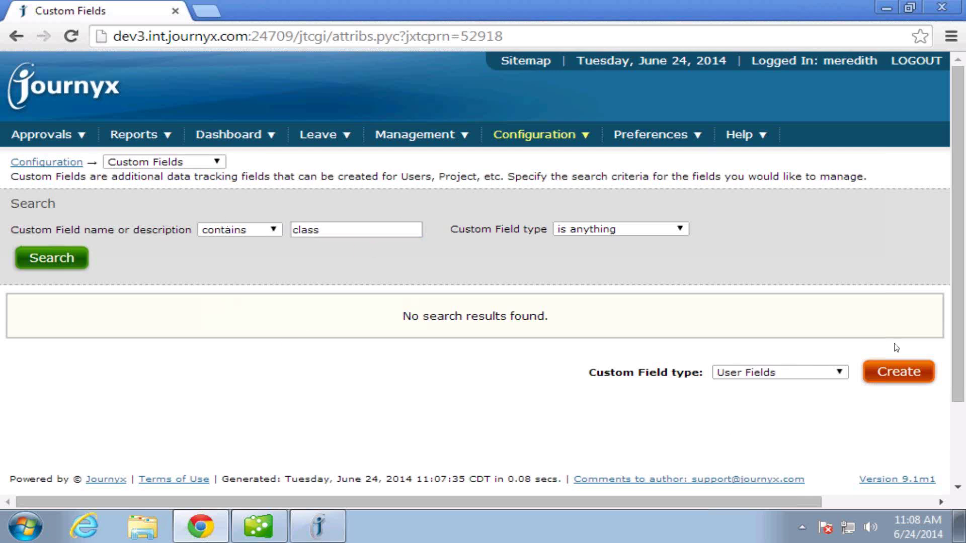
Create a Project Fields custom field named 'QuickBooks Time Class' and save it.
left_click(842, 373)
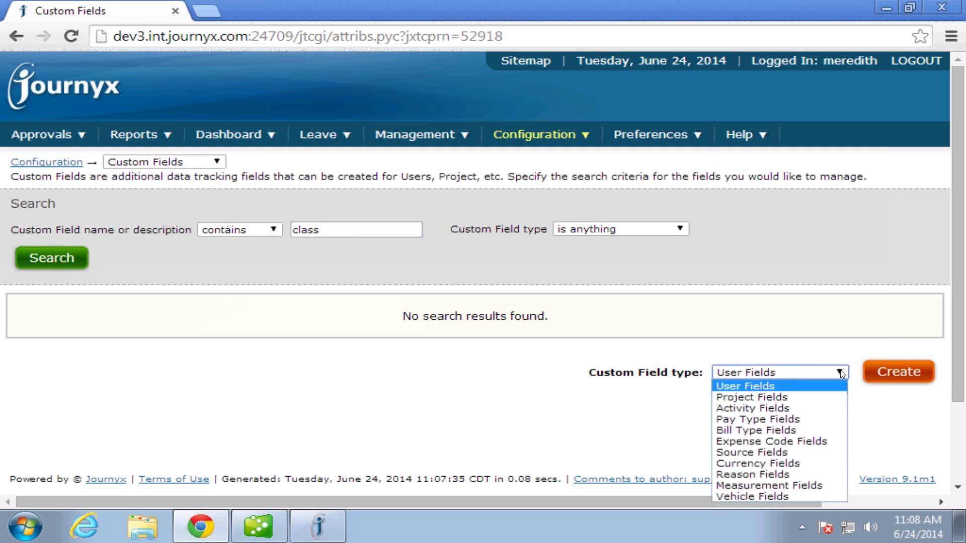
left_click(774, 399)
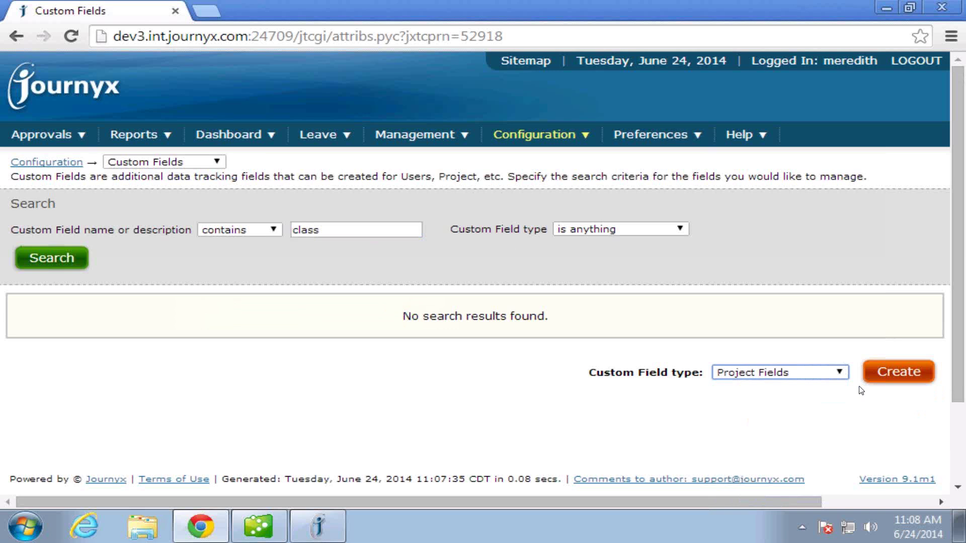
left_click(890, 374)
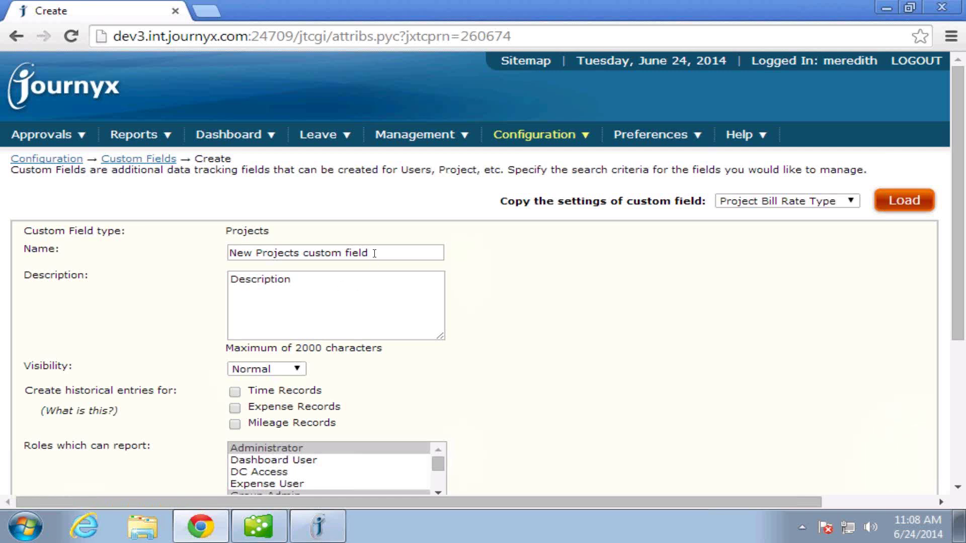
triple_click(225, 245)
type("Q")
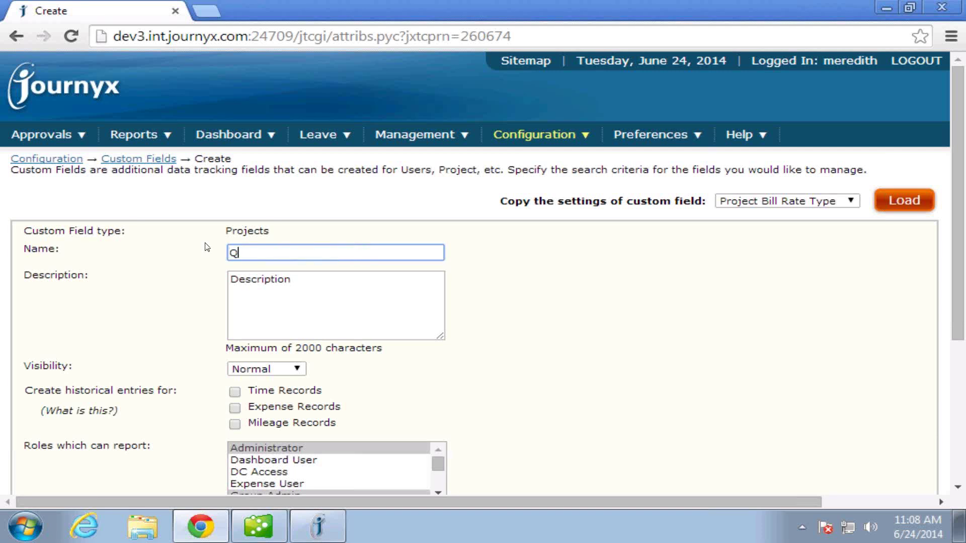
type("uickBooks Time Class")
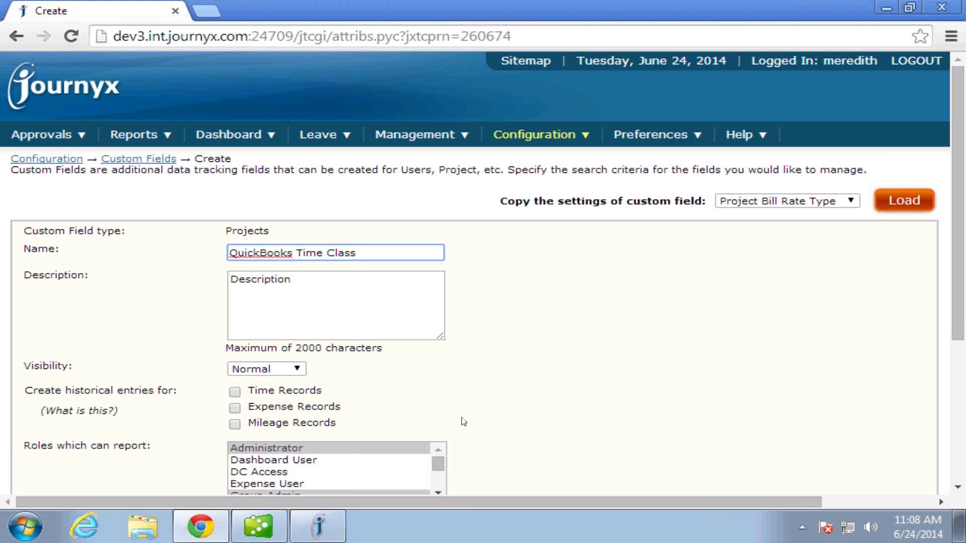
scroll(460, 417, "down", 5)
left_click(39, 441)
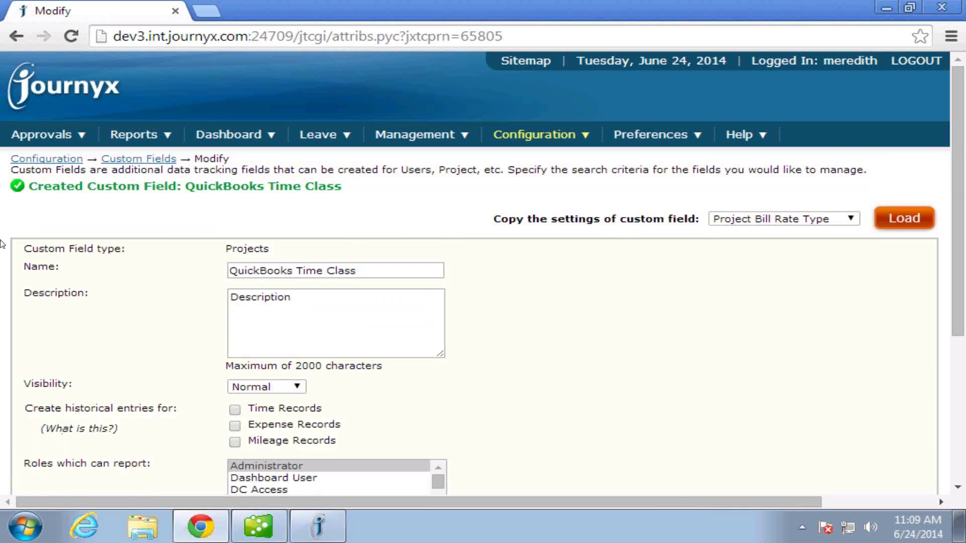
Add an Expense Code Fields custom field named 'QuickBooks Expense Class' and save it.
left_click(137, 158)
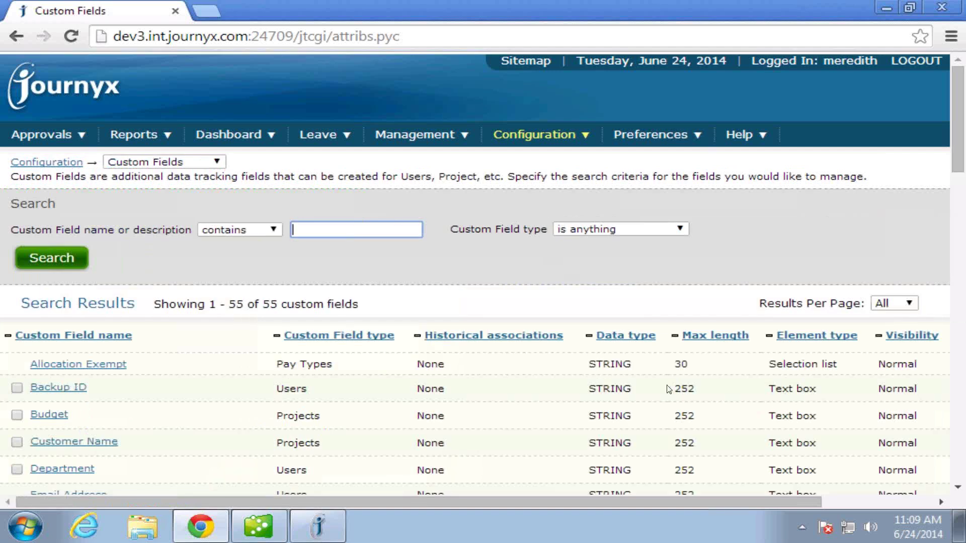
scroll(668, 389, "down", 15)
left_click(777, 443)
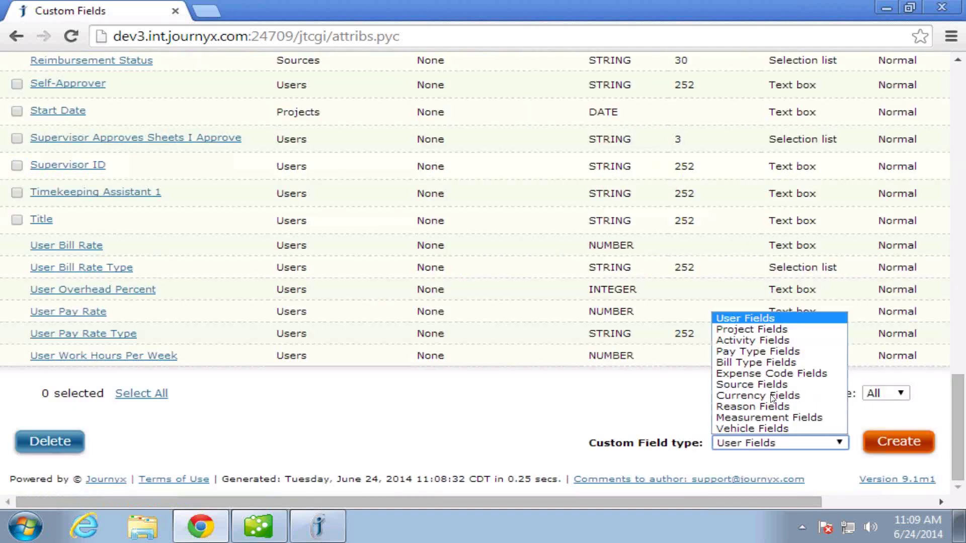
left_click(771, 375)
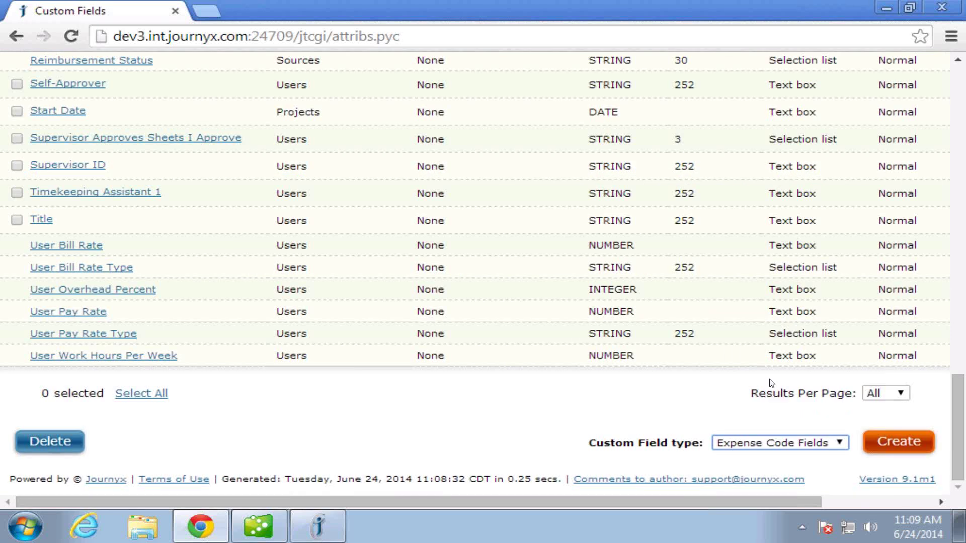
left_click(888, 445)
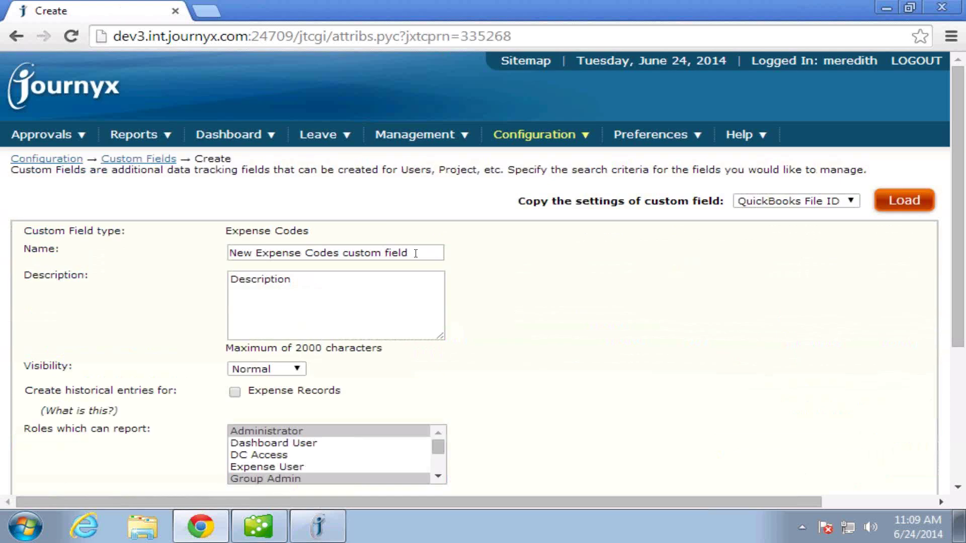
left_click_drag(415, 253, 95, 241)
type("Quic")
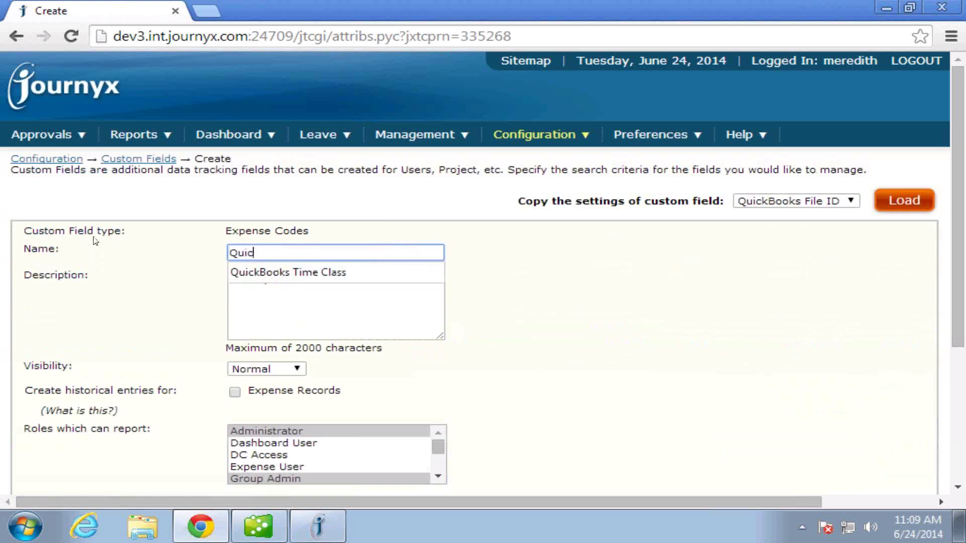
type("kBooks Expen")
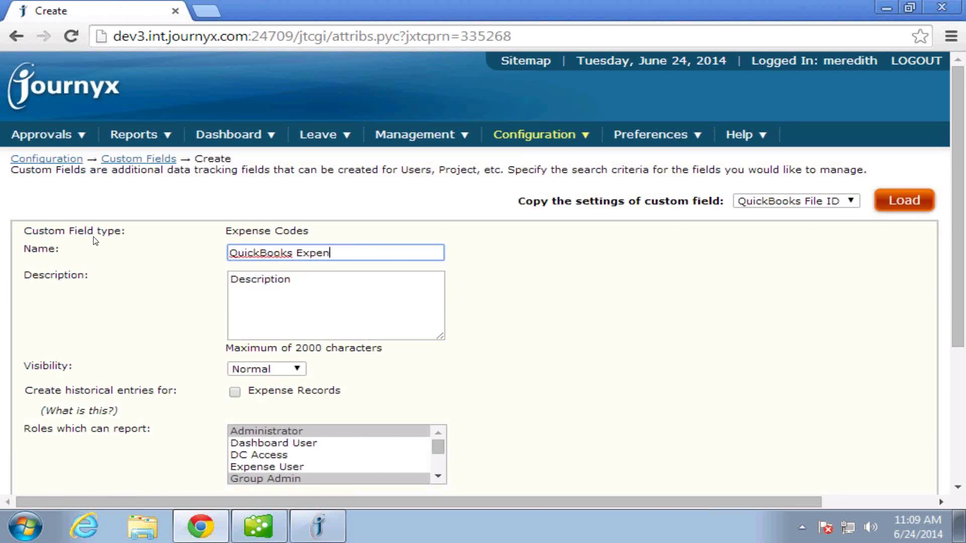
type("se Class")
scroll(199, 385, "down", 5)
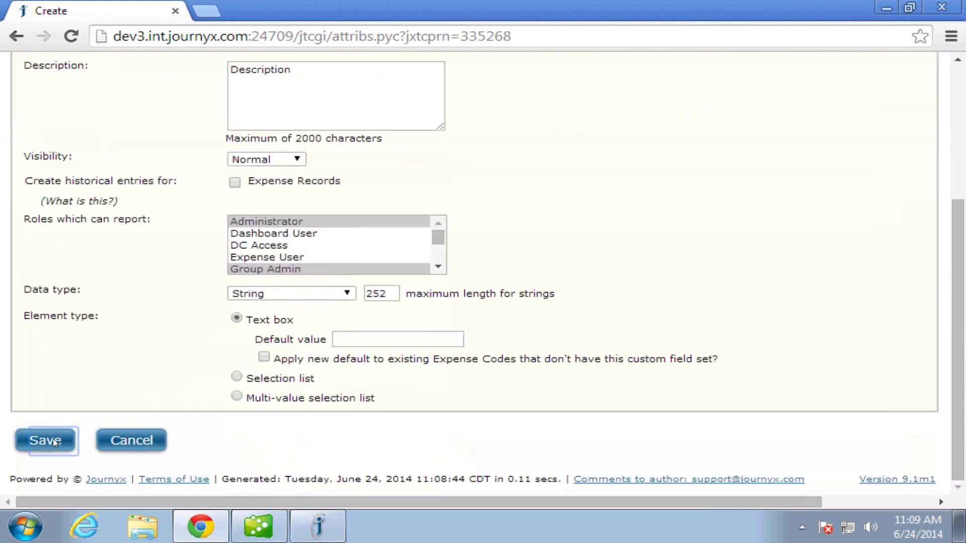
left_click(52, 439)
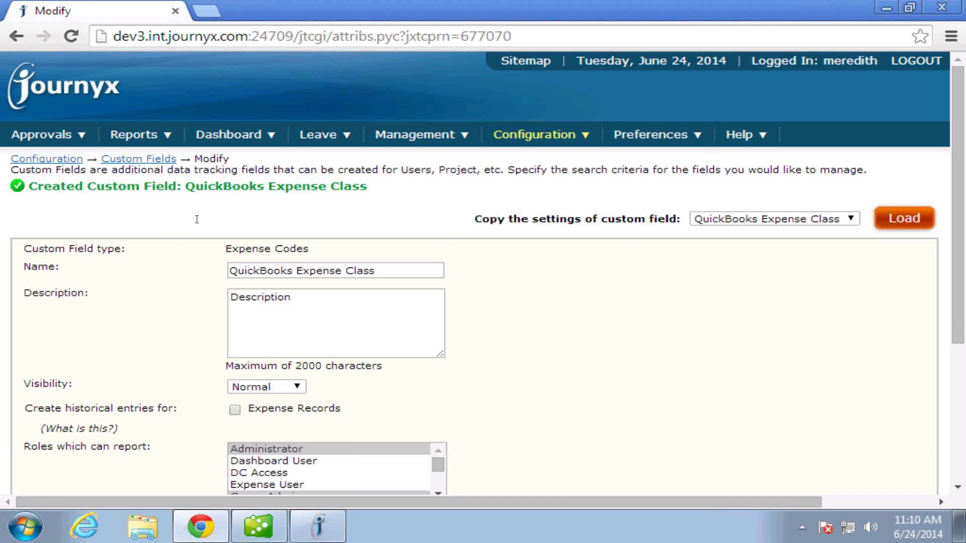
Find the Employee Start Date field by searching 'start', rename it to 'Hire Date', and save.
left_click(136, 160)
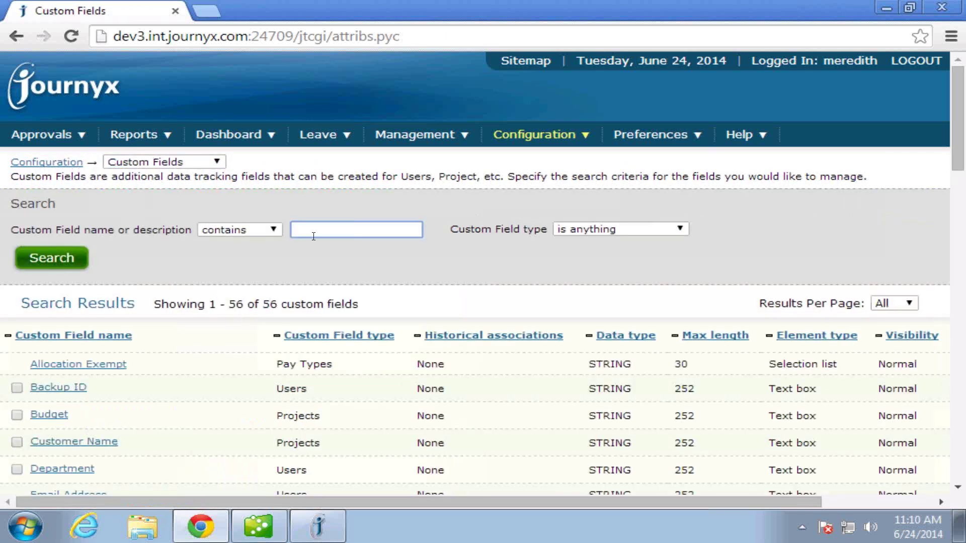
type("start")
key("Return")
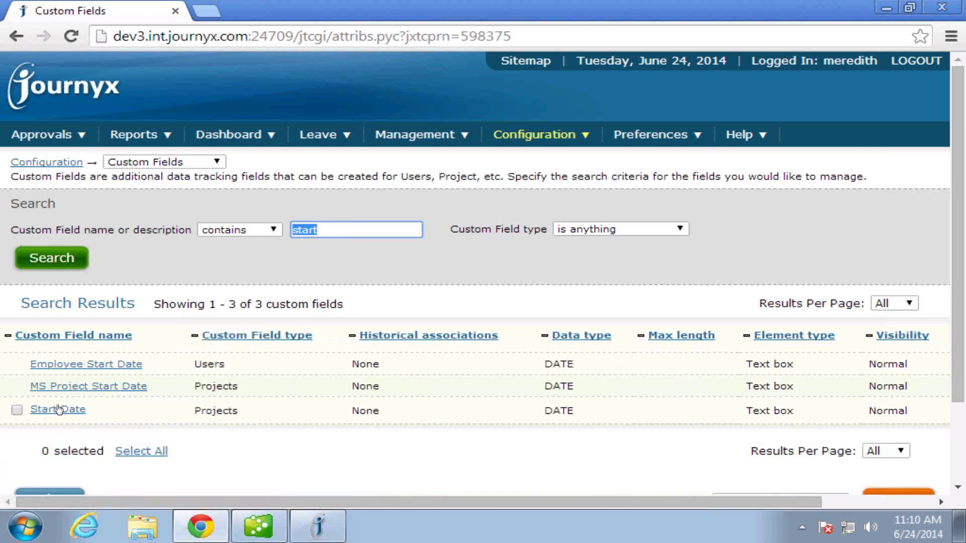
left_click(80, 365)
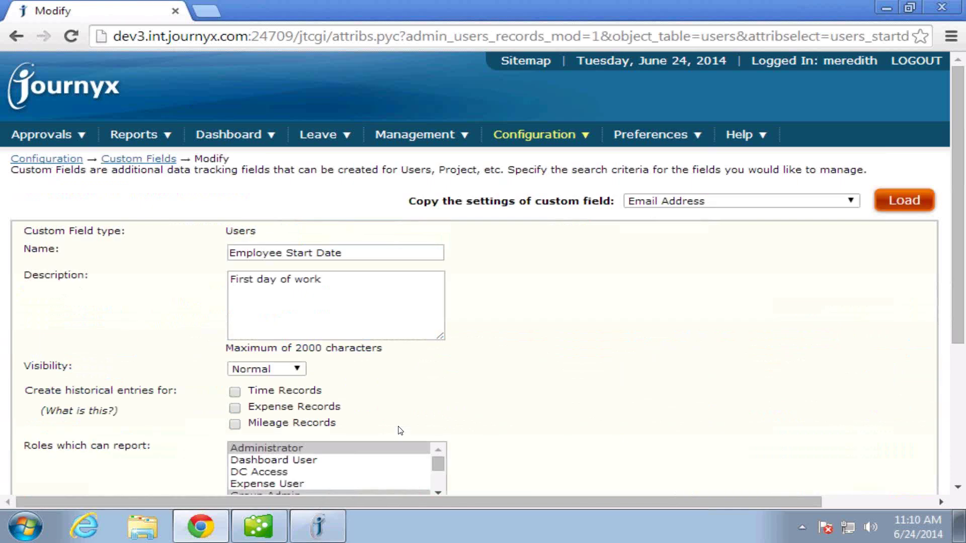
left_click_drag(313, 253, 191, 246)
type("Hire")
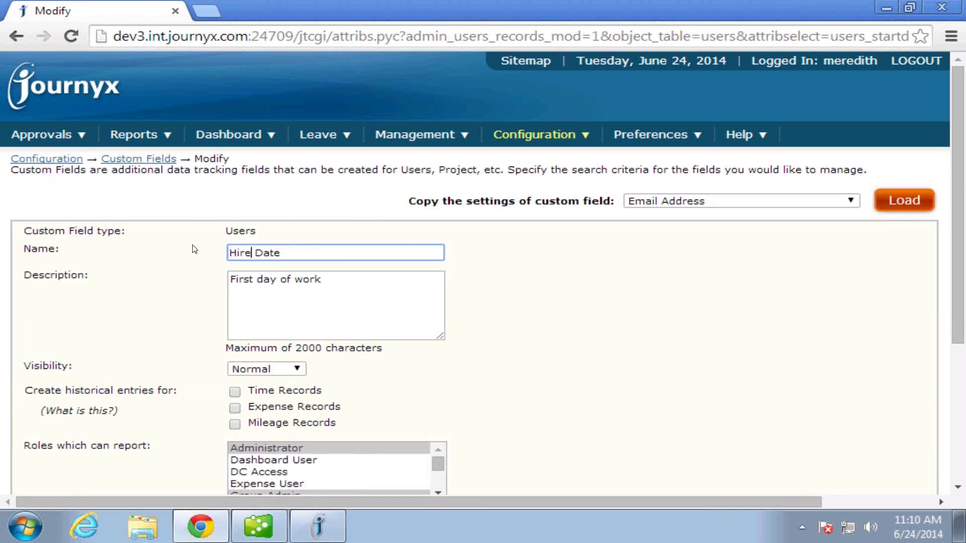
scroll(197, 314, "down", 5)
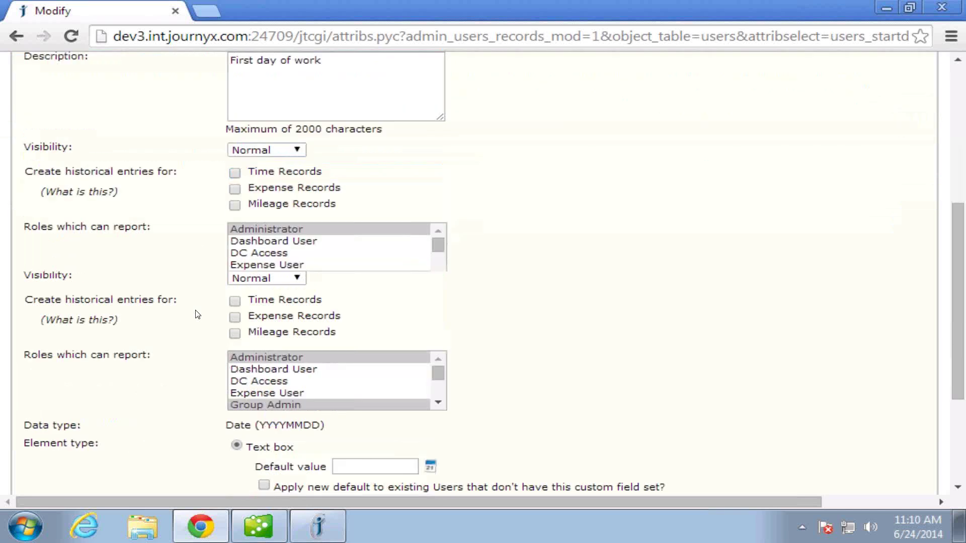
left_click(61, 444)
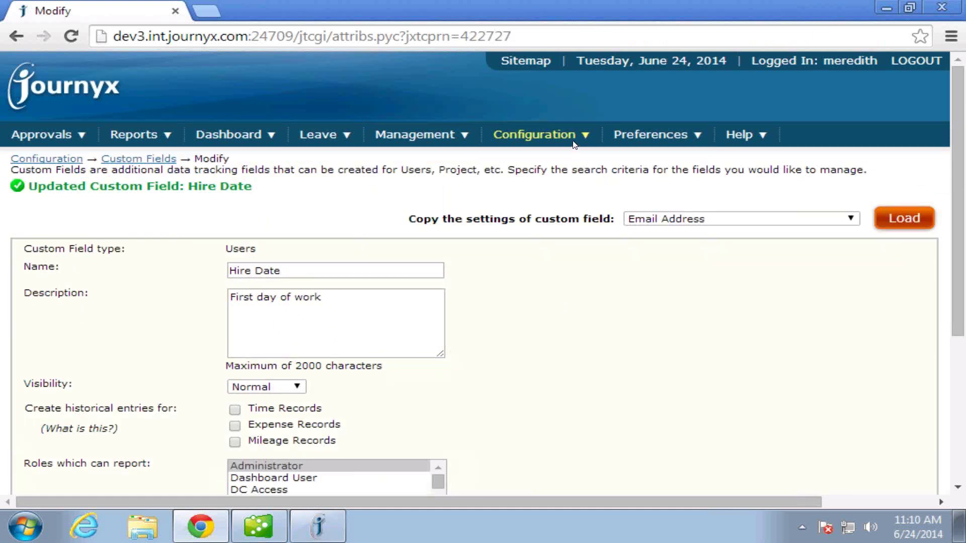
mouse_move(575, 143)
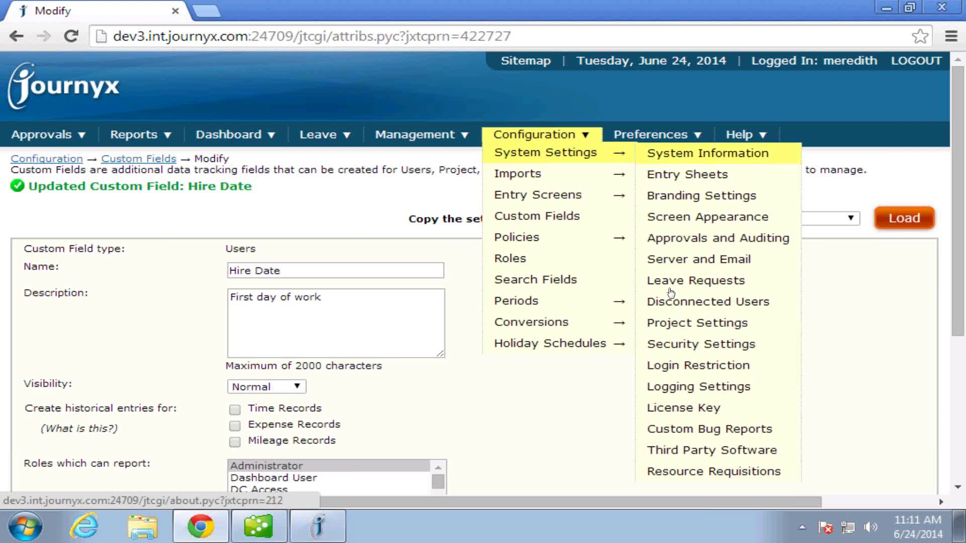
Check the mileage records sync option in Third Party Software settings, then return to QuickBooks.
left_click(684, 450)
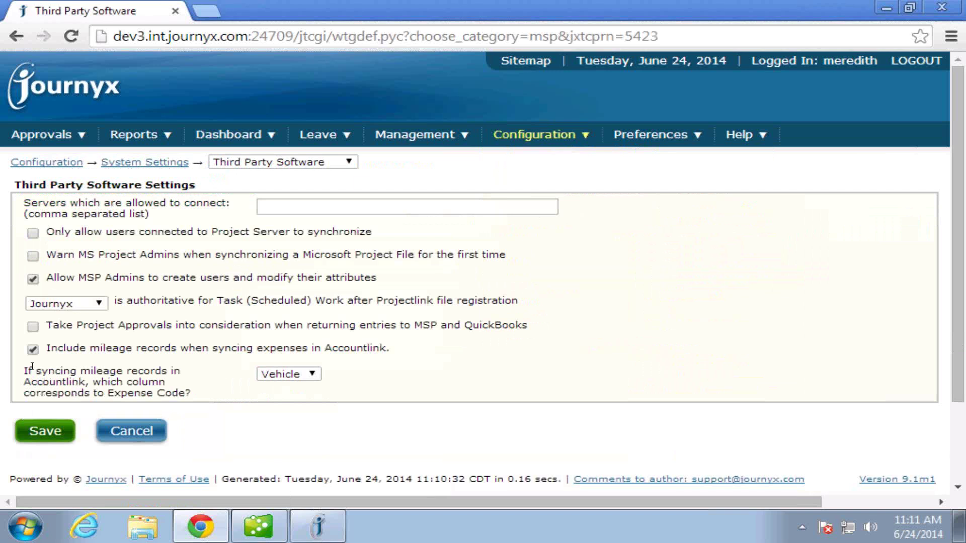
left_click_drag(60, 347, 279, 350)
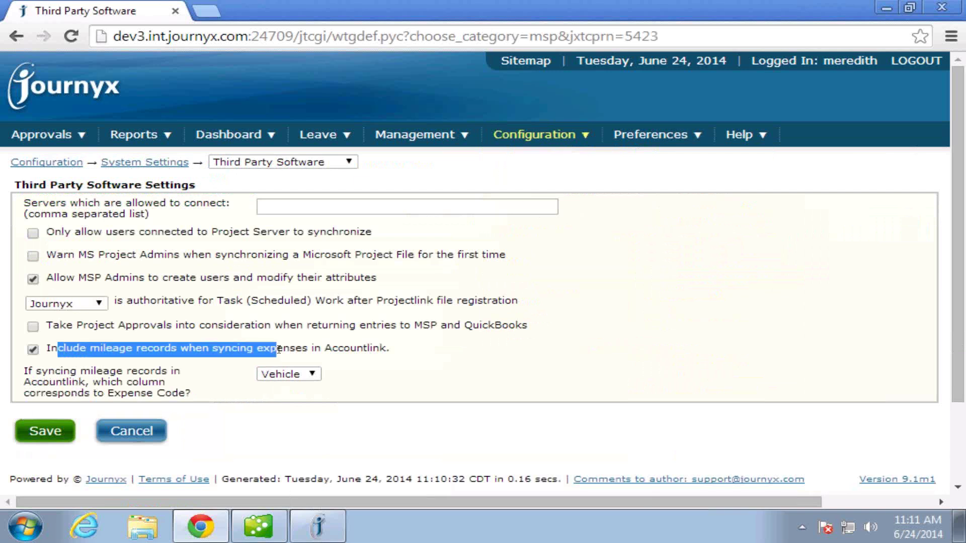
left_click(482, 359)
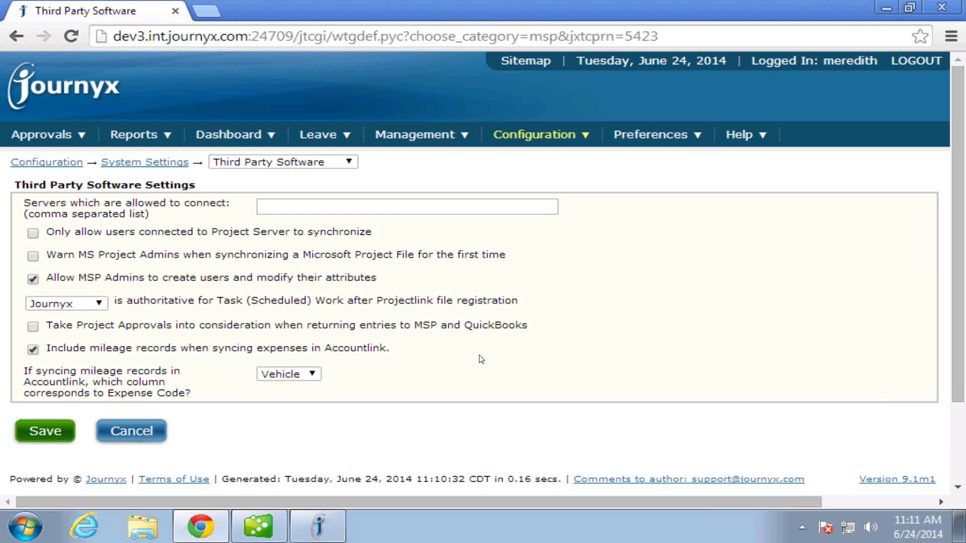
left_click(273, 533)
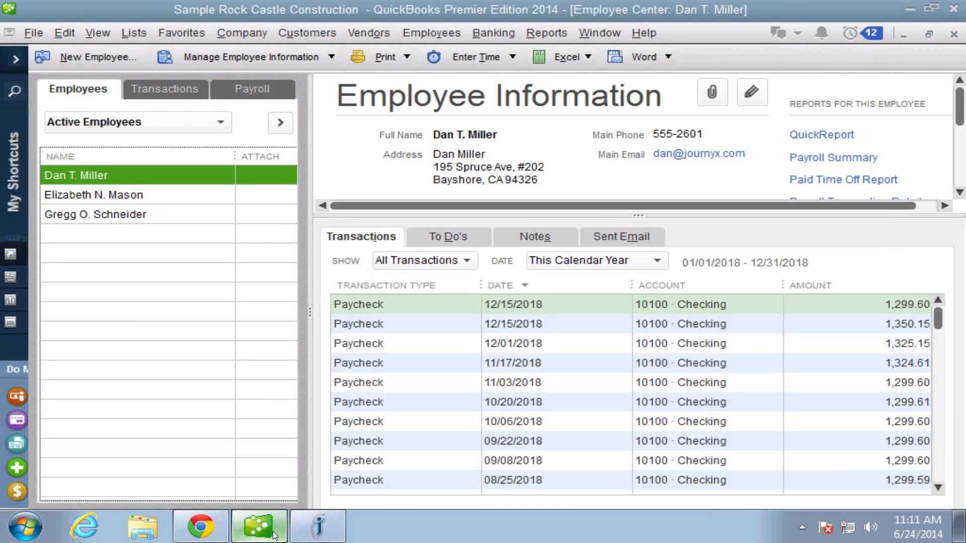
Bring the Journyx Accountlink 8.7.26 Settings window to the front over the Employee Center.
left_click(329, 525)
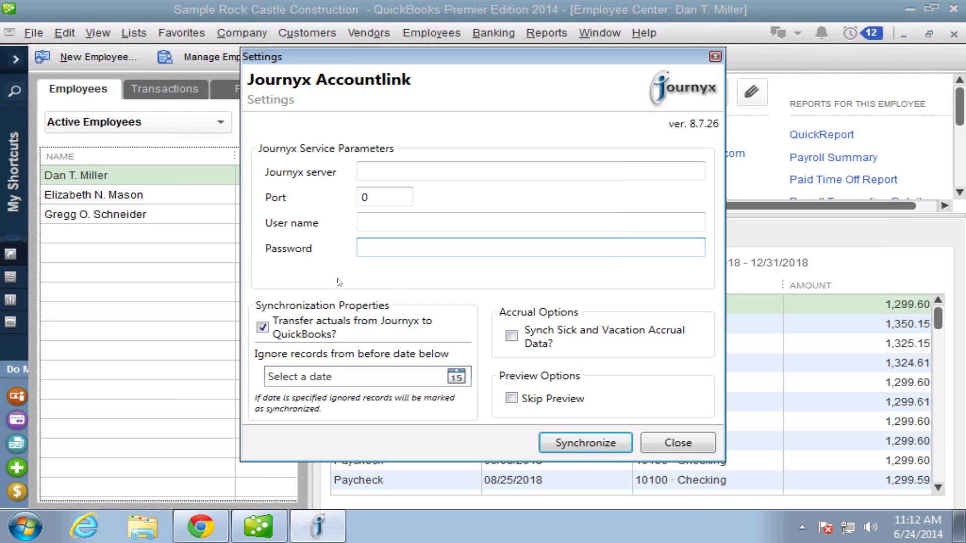
Enter server dev3, port 24709, and the admin user name and password, keeping actuals transfer enabled.
left_click(368, 167)
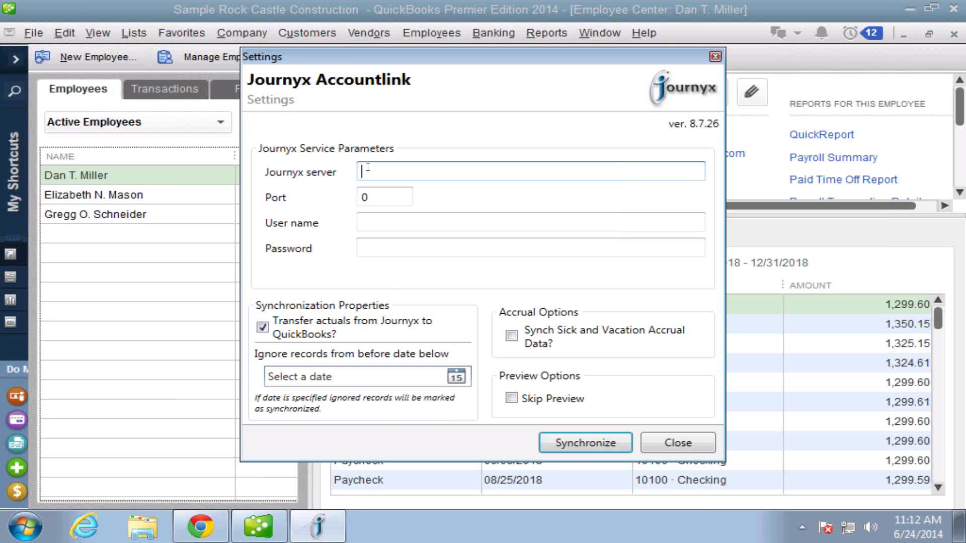
type("dev3")
left_click(375, 197)
key("ctrl+a")
type("24709")
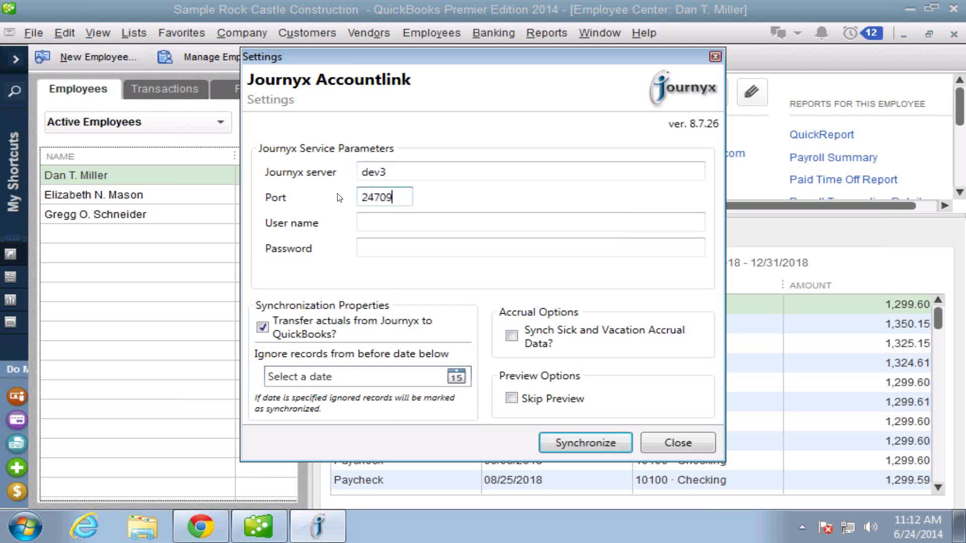
left_click(373, 221)
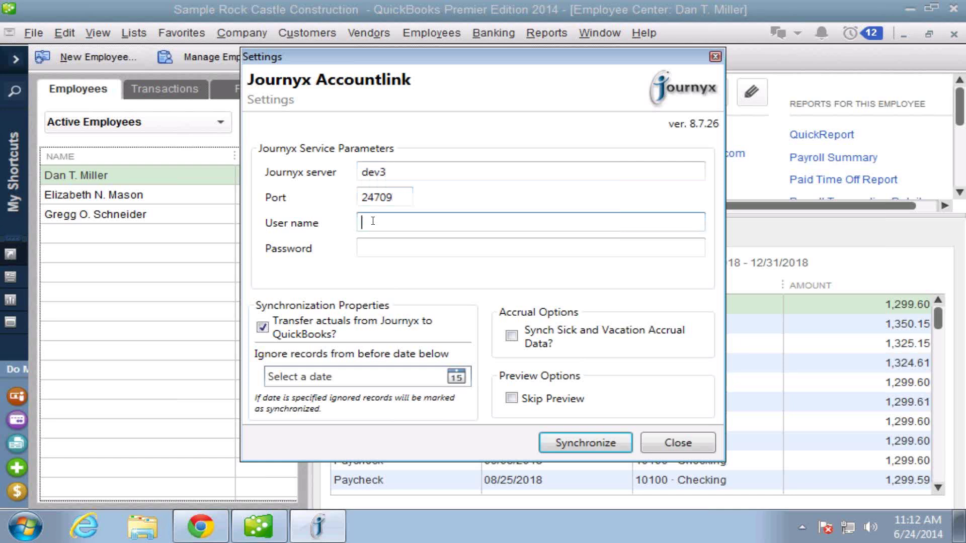
type("QBadmin")
key("Tab")
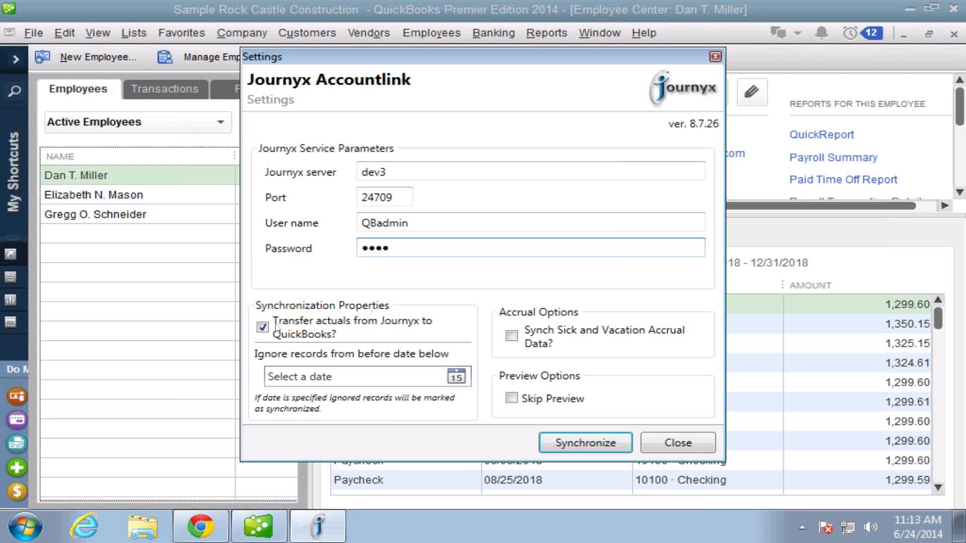
left_click(262, 328)
left_click(262, 328)
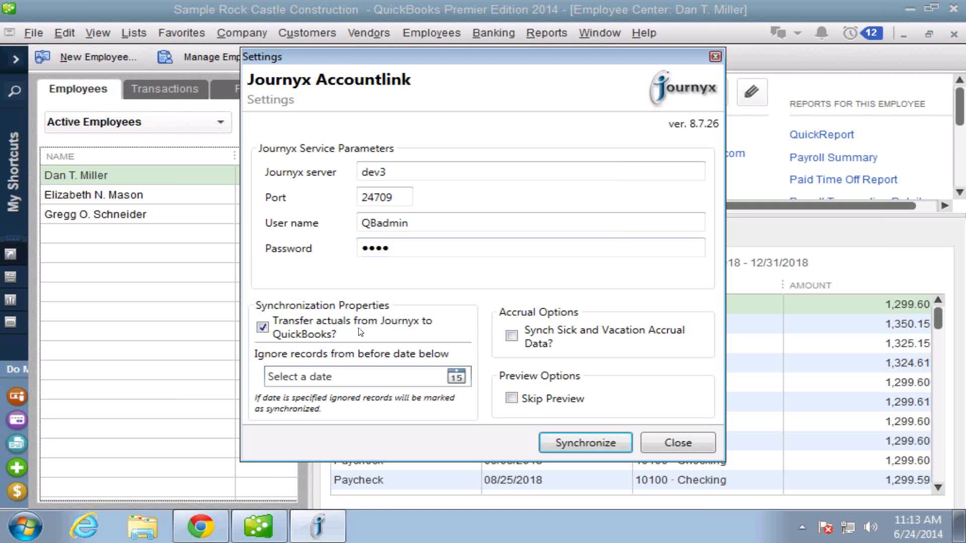
Disable actuals transfer, enable sick and vacation accrual sync, accept the warning, and start synchronizing.
left_click(263, 328)
left_click(513, 336)
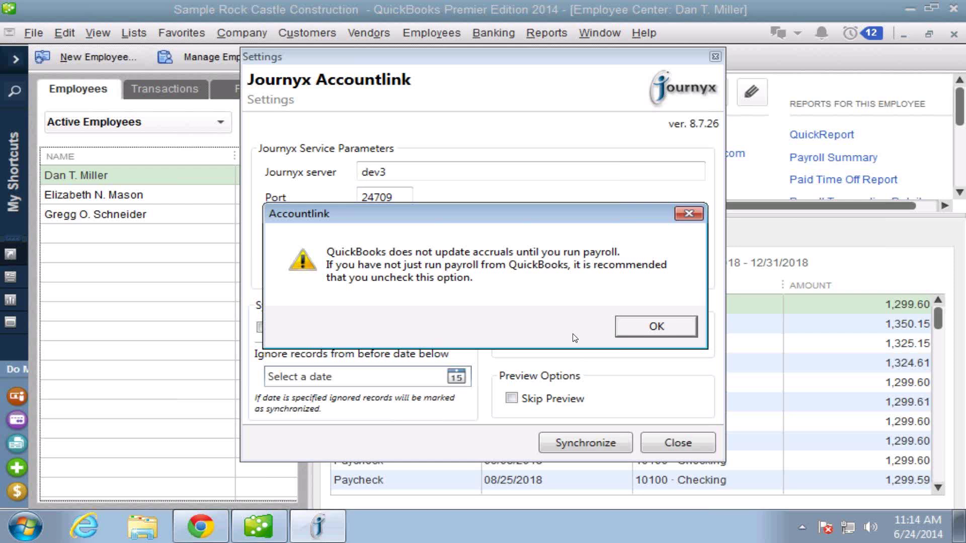
left_click(667, 333)
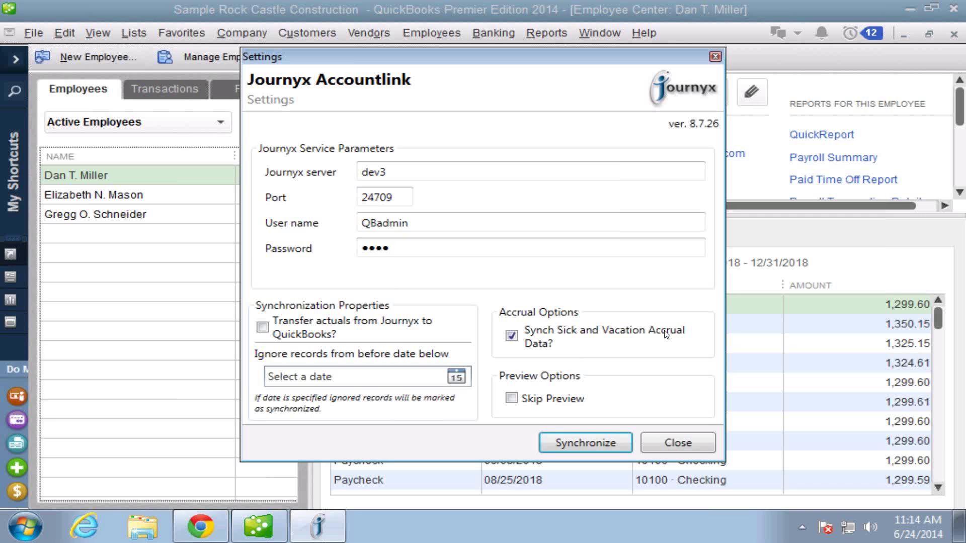
left_click(594, 442)
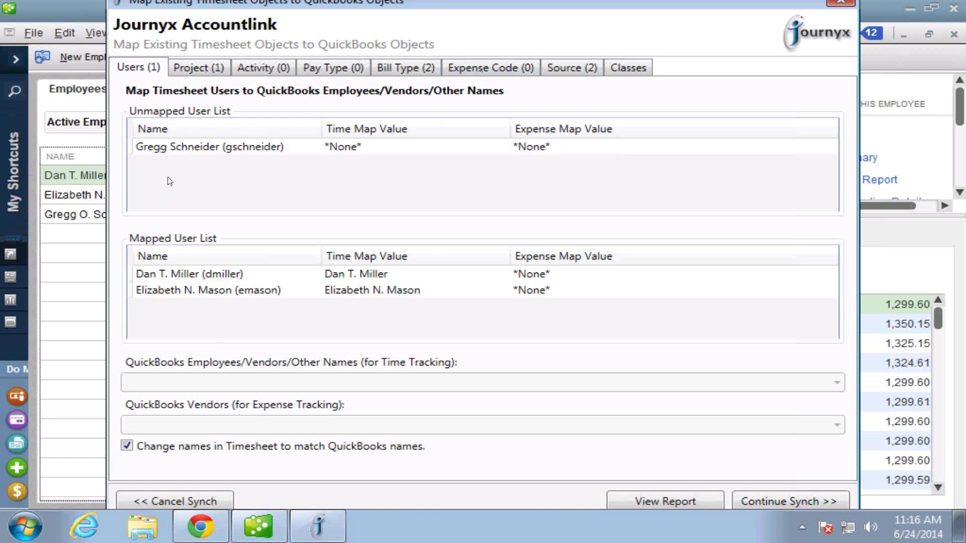
Set A Cheung Limited as the first mapped user's expense vendor, then select the unmapped user.
left_click(164, 274)
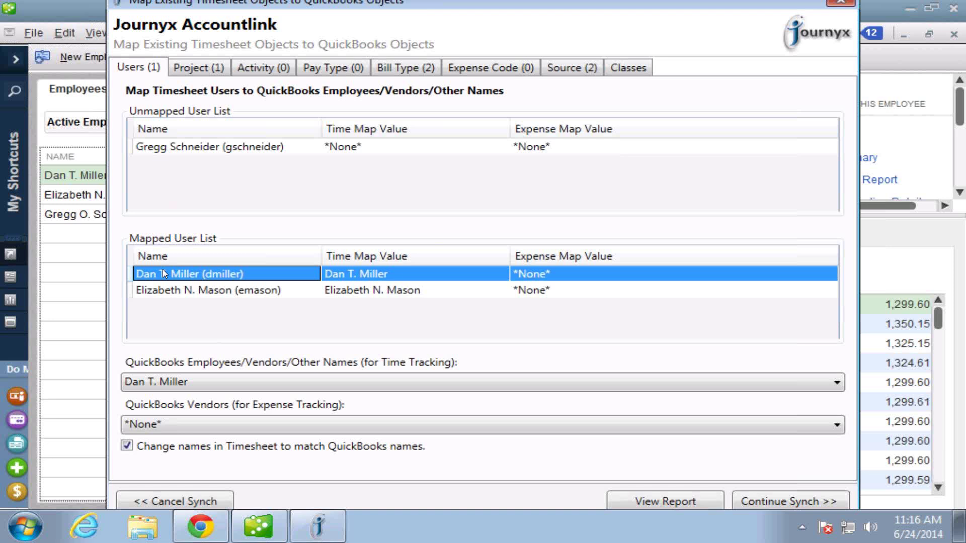
left_click(838, 425)
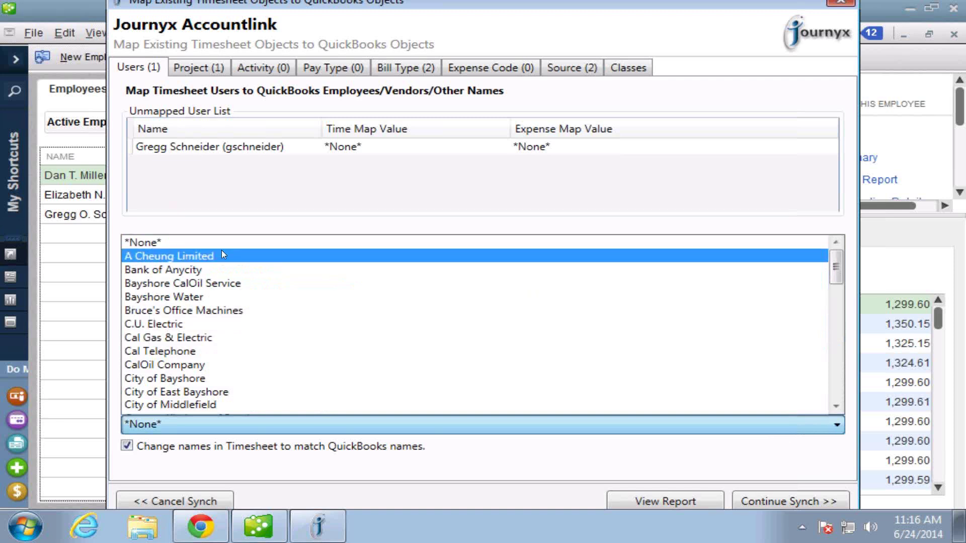
left_click(175, 257)
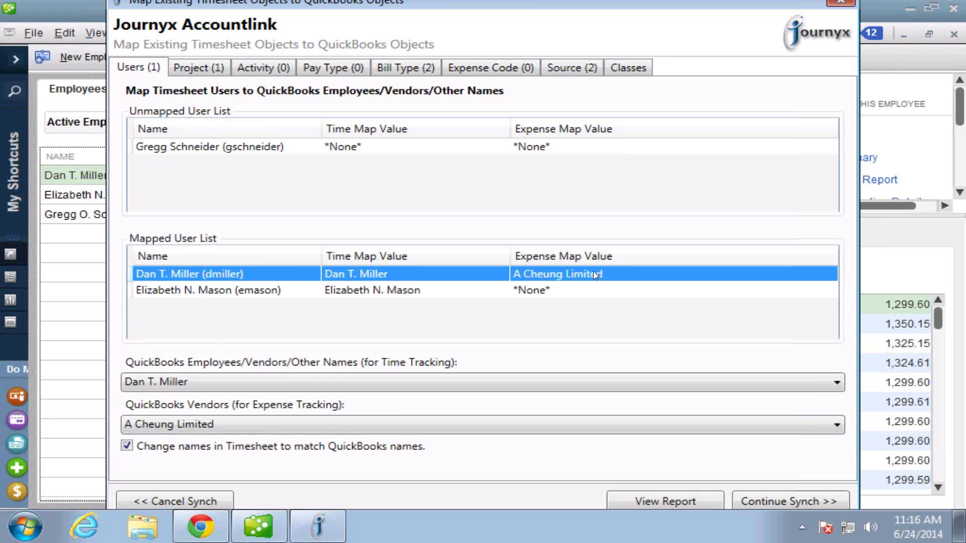
left_click(168, 149)
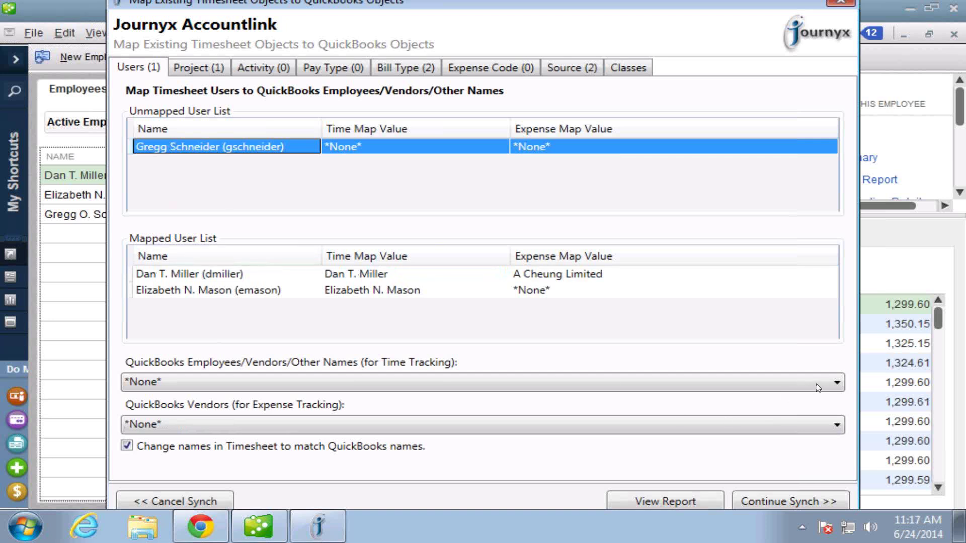
Map the unmapped user to his QuickBooks employee for time tracking, then show project mapping.
left_click(834, 384)
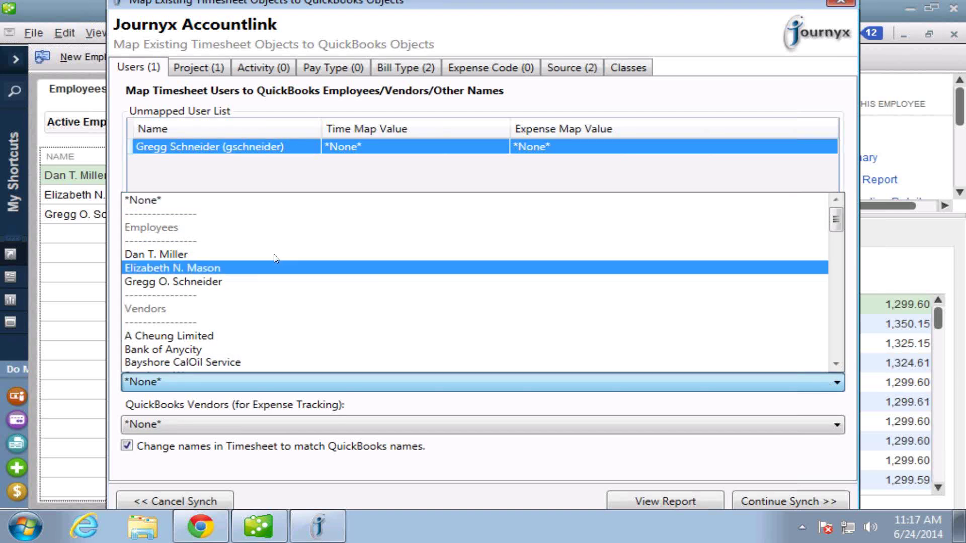
left_click(208, 283)
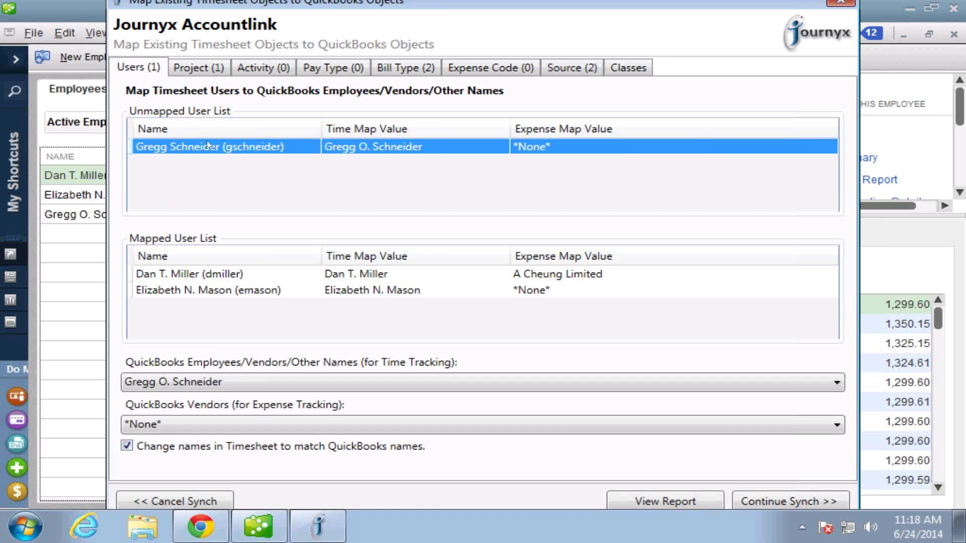
left_click(208, 73)
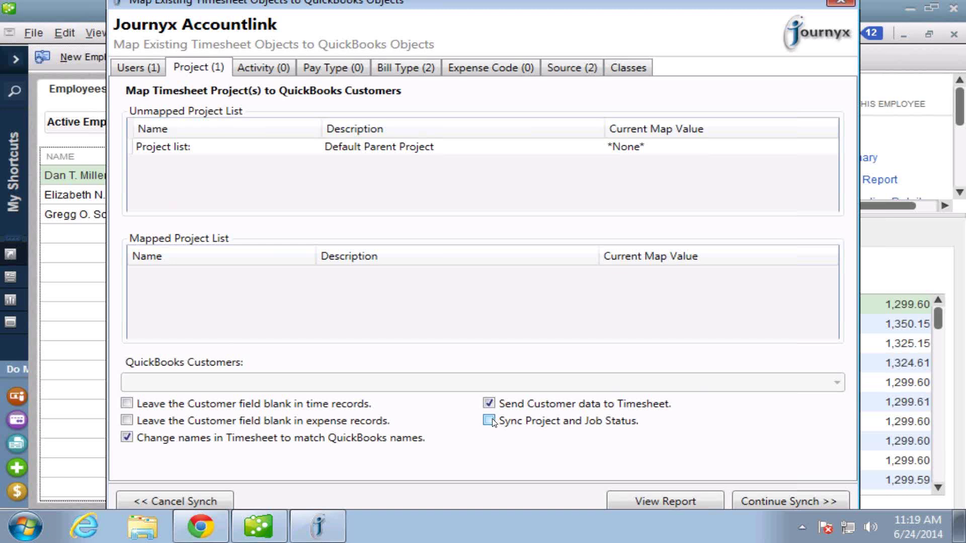
Show the Bill Type (2) mapping, with Billable and Not billable still at *None*.
left_click(426, 74)
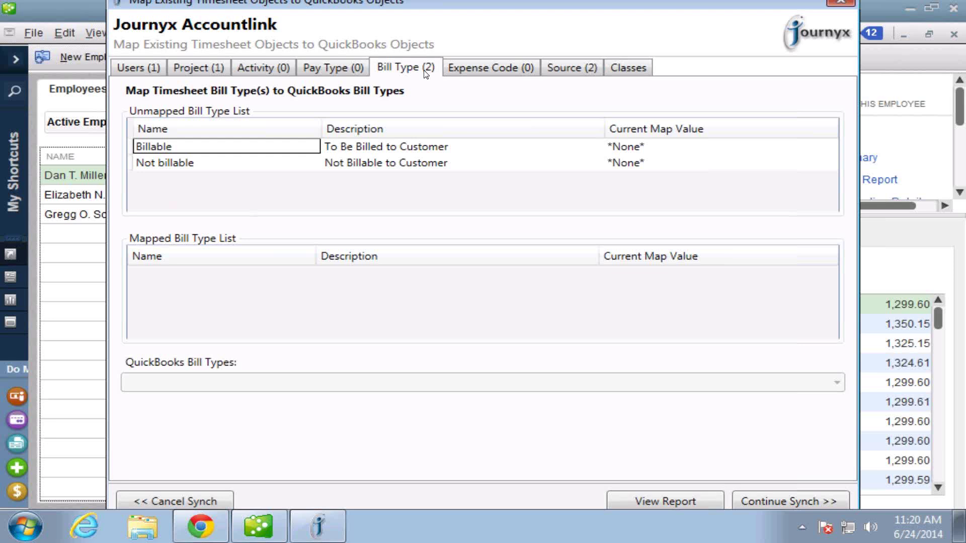
Map Billable to Billable/Not Billed and Not billable to Not Billable, then show expense codes.
left_click(161, 149)
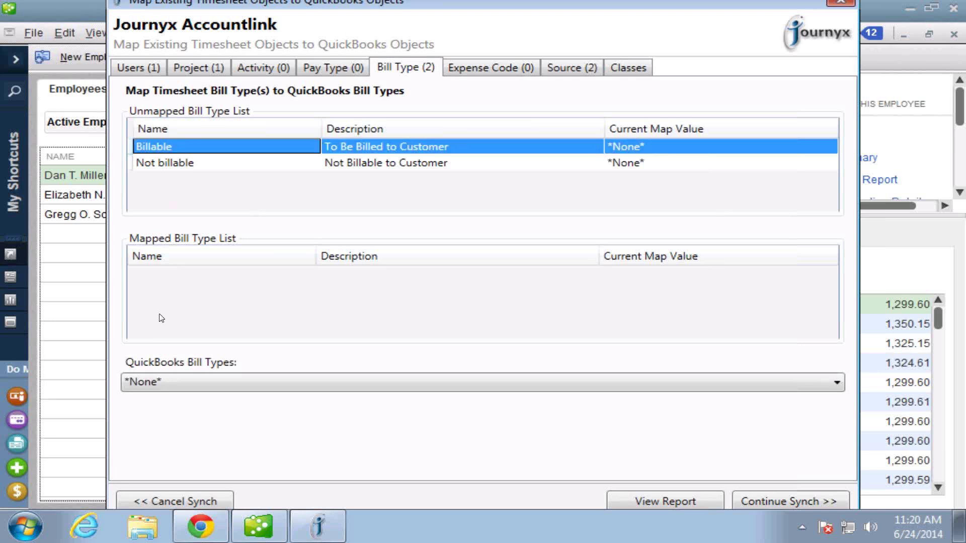
left_click(836, 384)
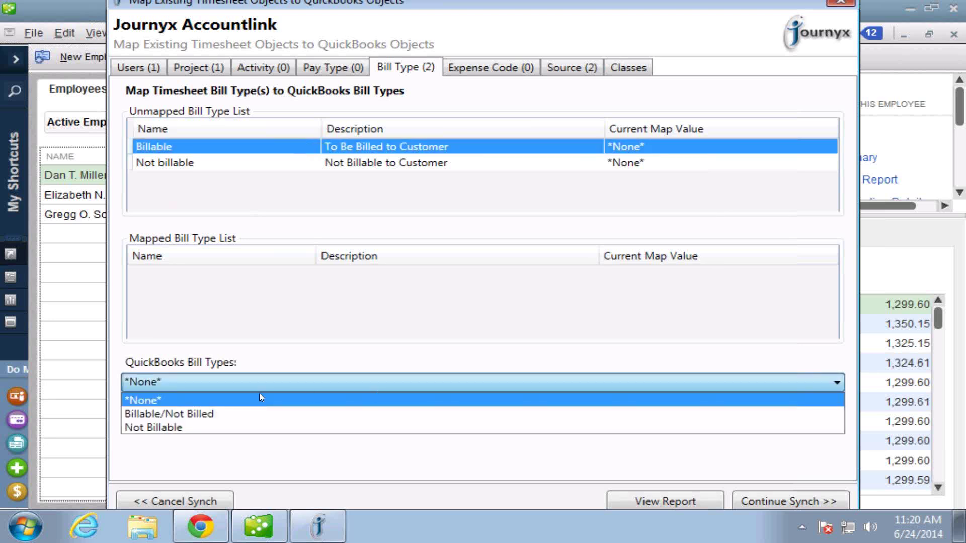
left_click(190, 414)
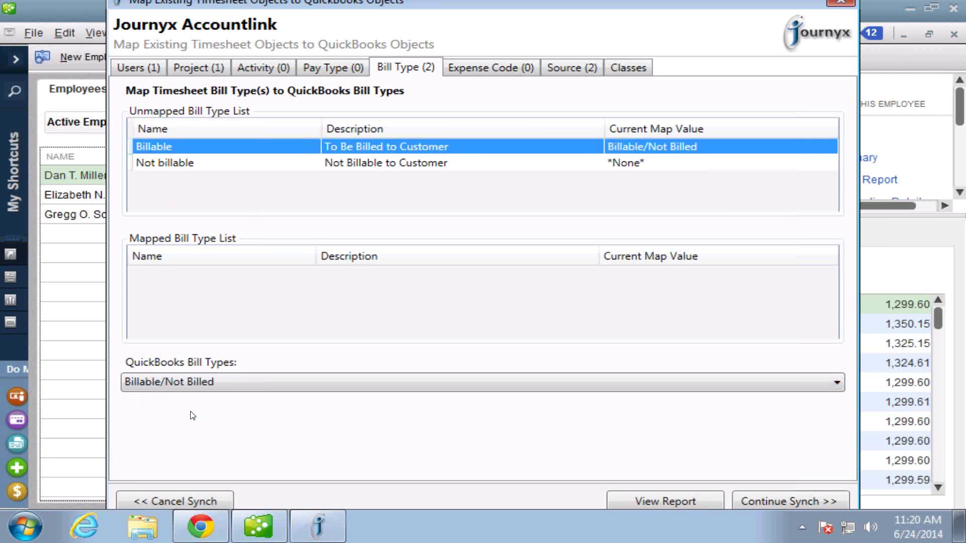
left_click(190, 165)
left_click(836, 382)
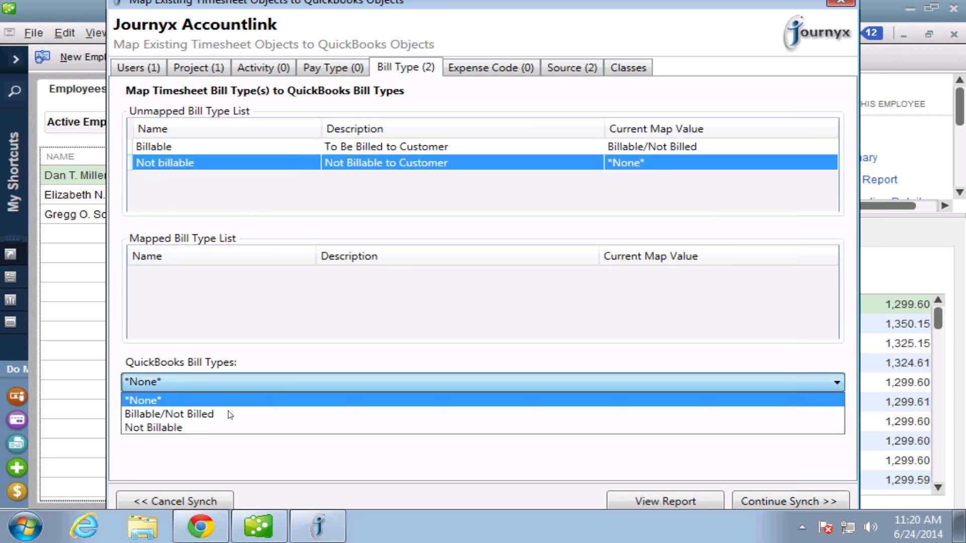
left_click(153, 426)
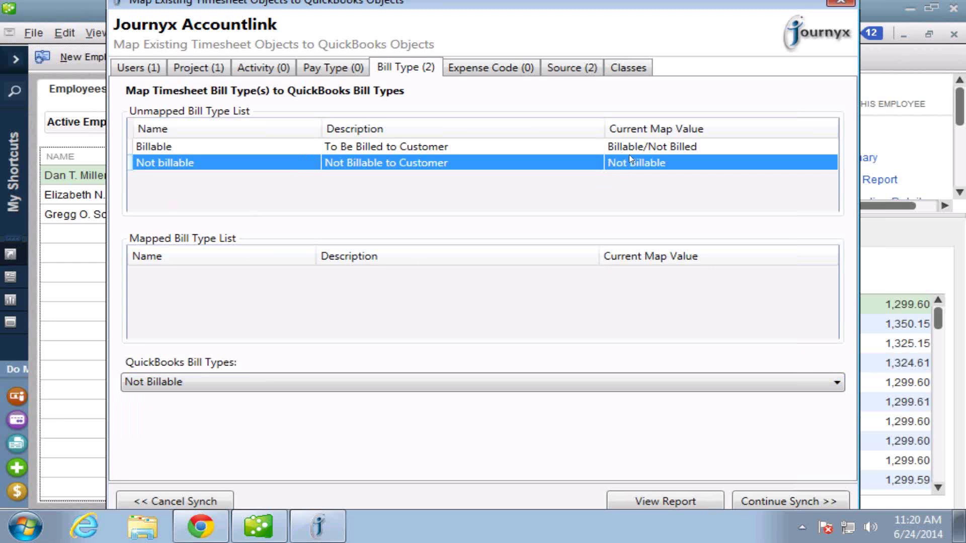
left_click(488, 68)
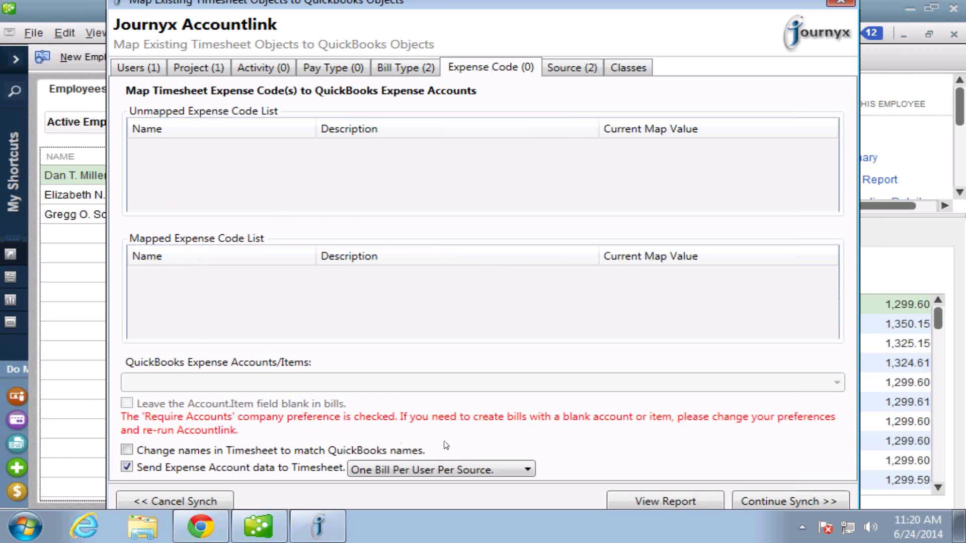
left_click(528, 471)
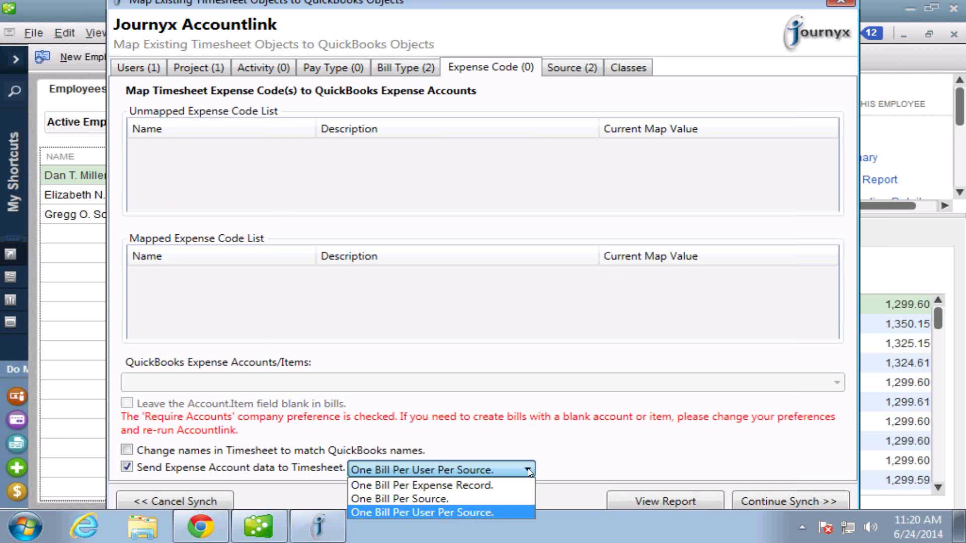
left_click(529, 472)
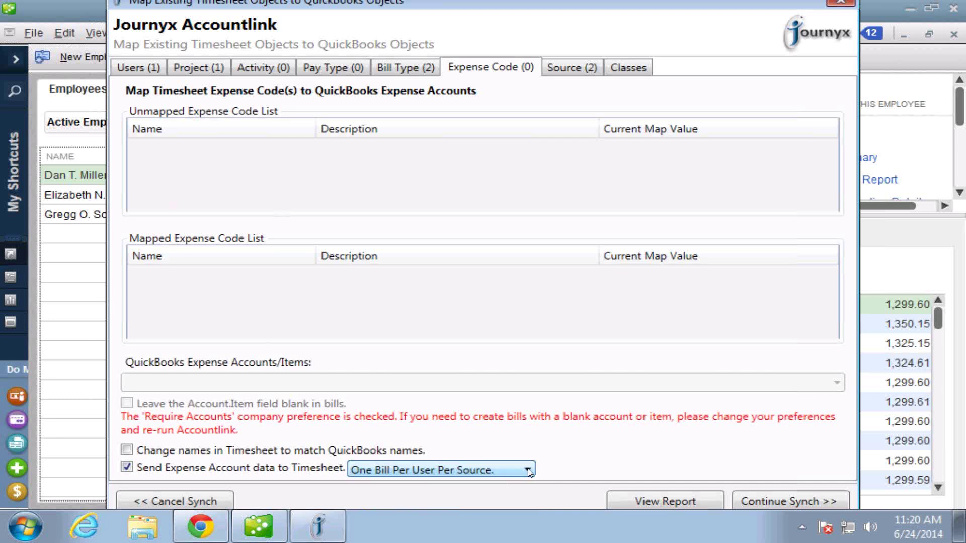
Map the Credit Card source to vendor Bank of Anycity, then review the Classes settings.
left_click(567, 68)
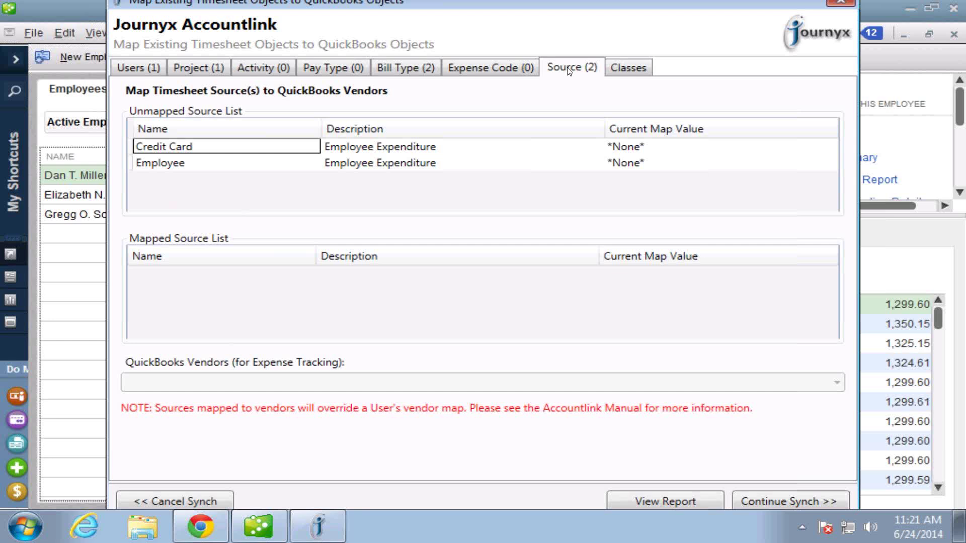
left_click(173, 168)
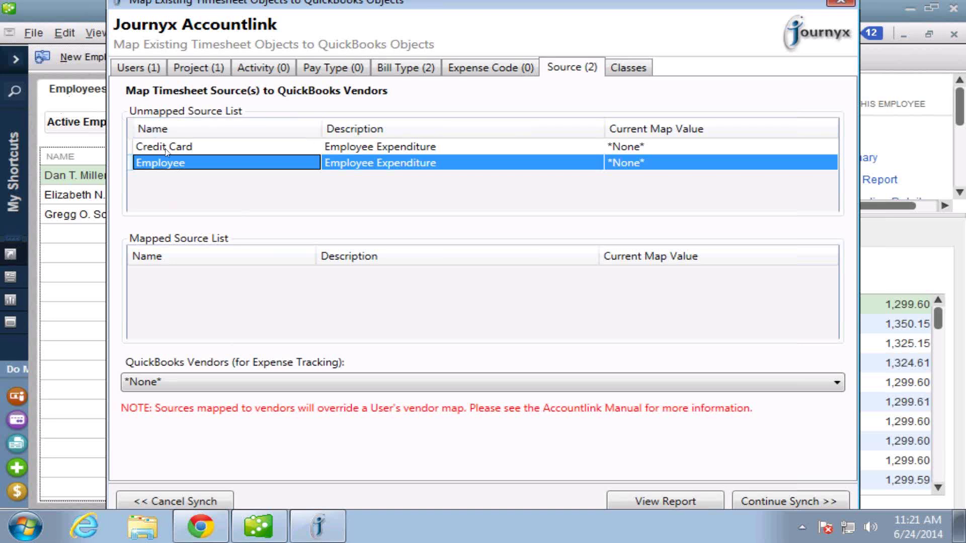
left_click(166, 150)
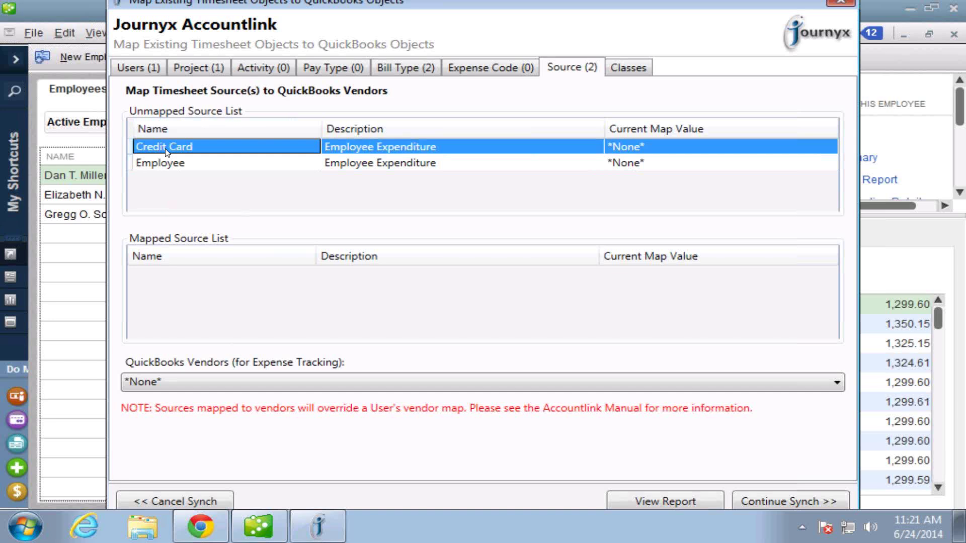
left_click(837, 384)
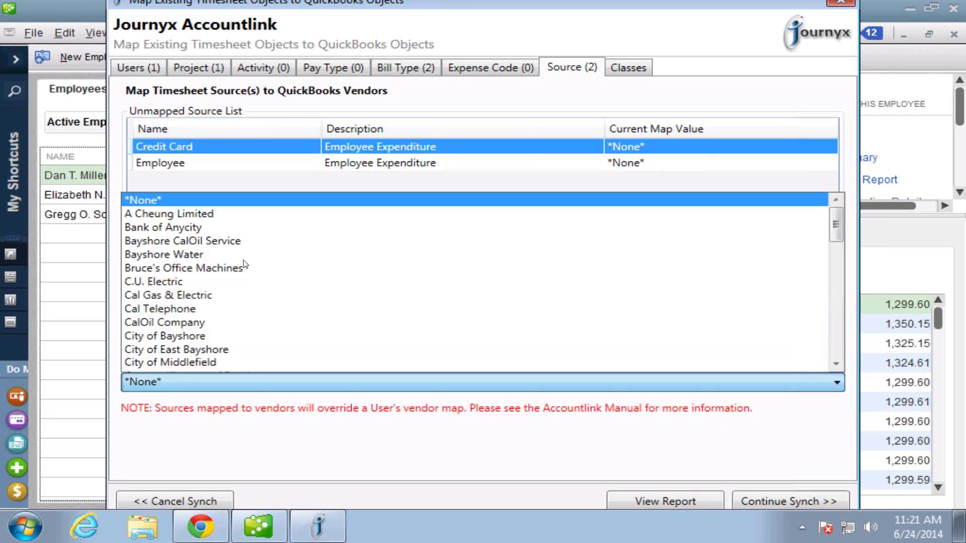
left_click(152, 229)
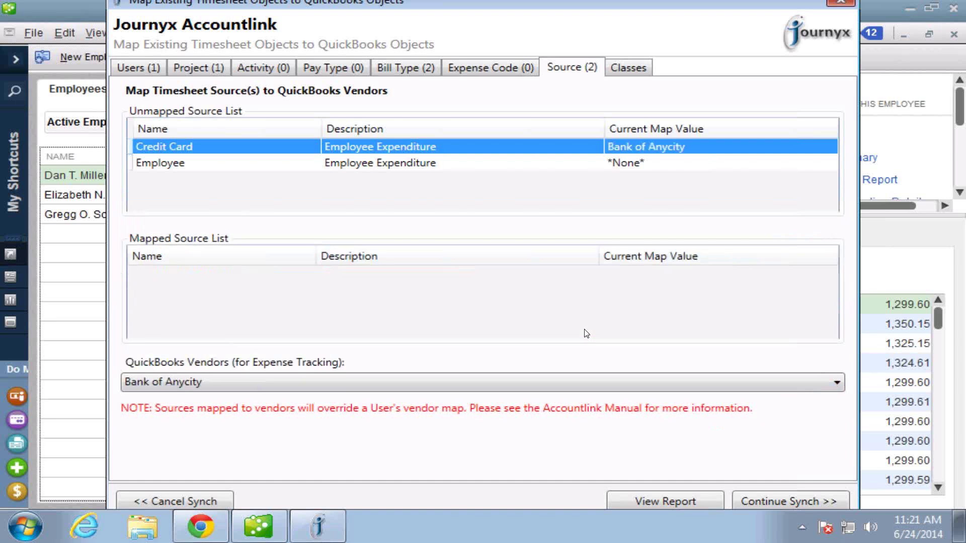
left_click(623, 67)
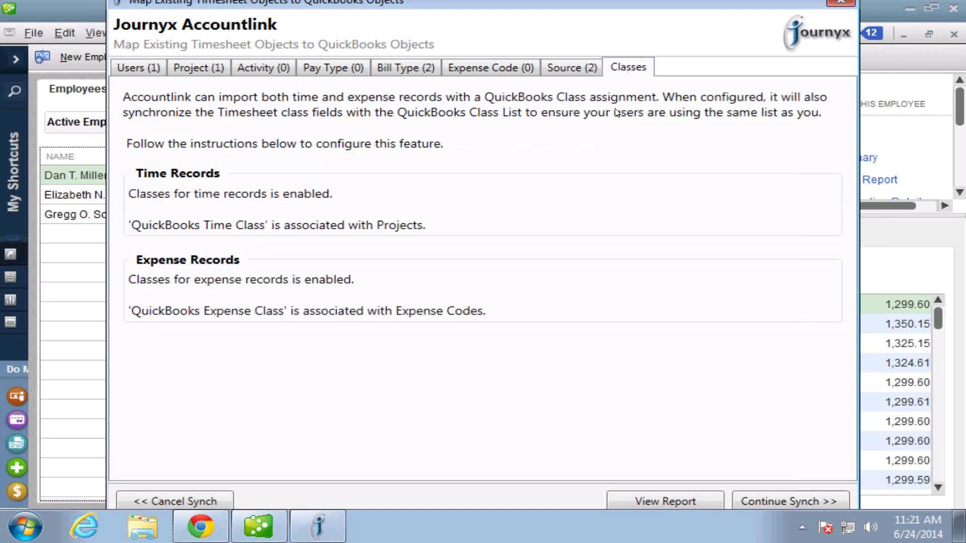
Continue to the sync preview listing 2 employees, 146 customers, 20 service items, 8 payroll items, 44 accounts.
left_click(795, 501)
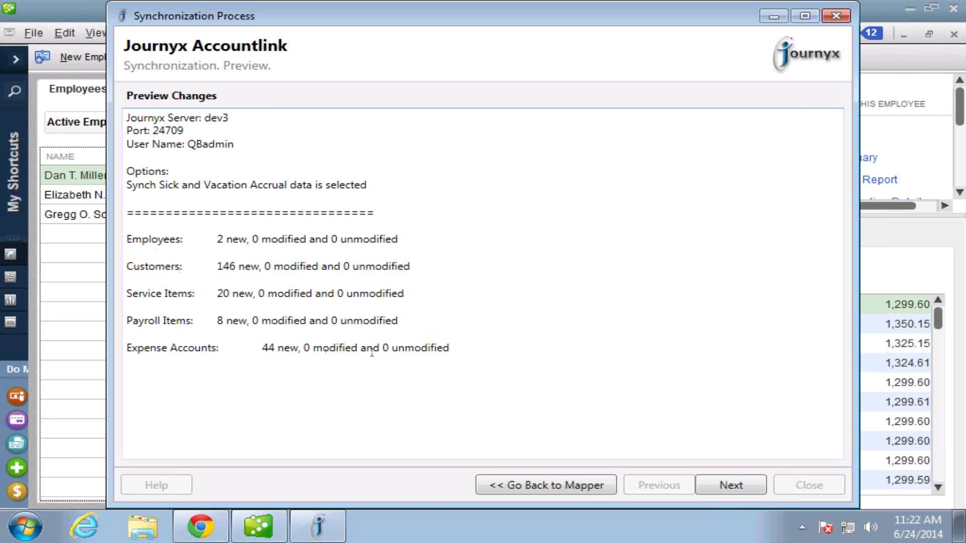
left_click(720, 482)
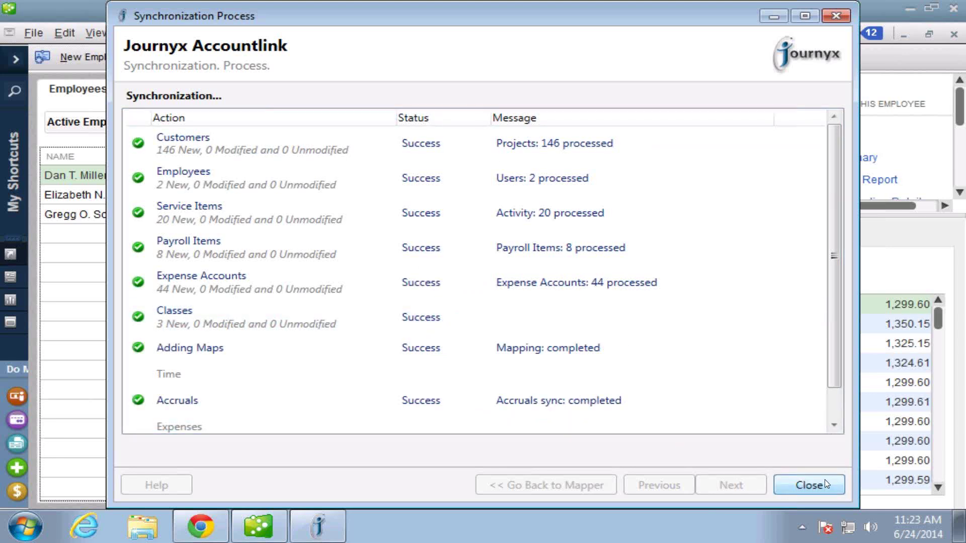
Review the successful sync results for every section and close the Accountlink window.
left_click(834, 425)
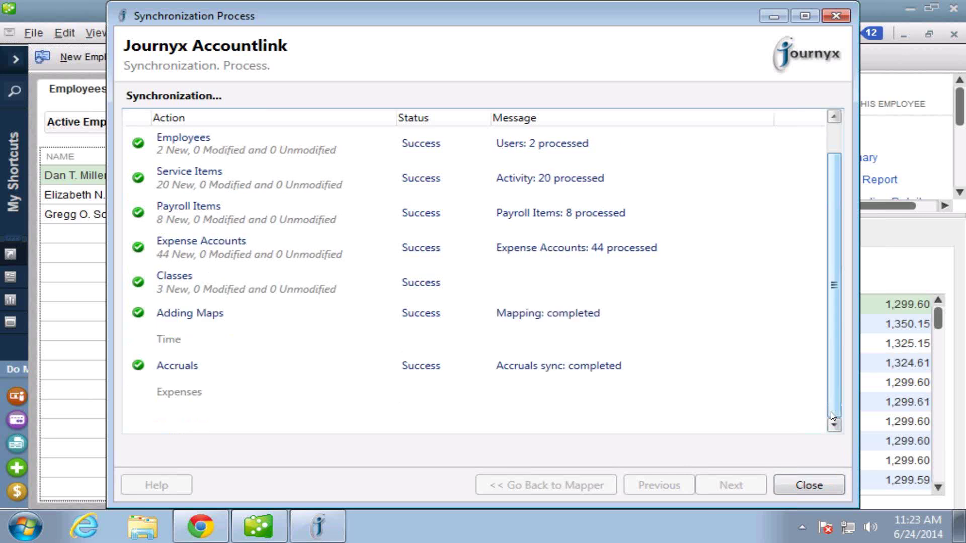
left_click(811, 487)
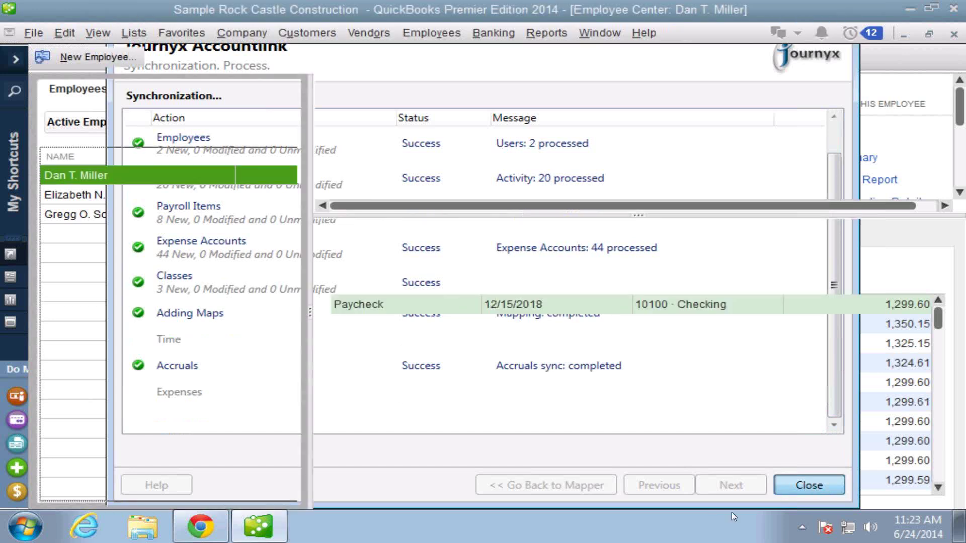
Open Journyx's Manage Groups page, which lists only the All group.
left_click(201, 524)
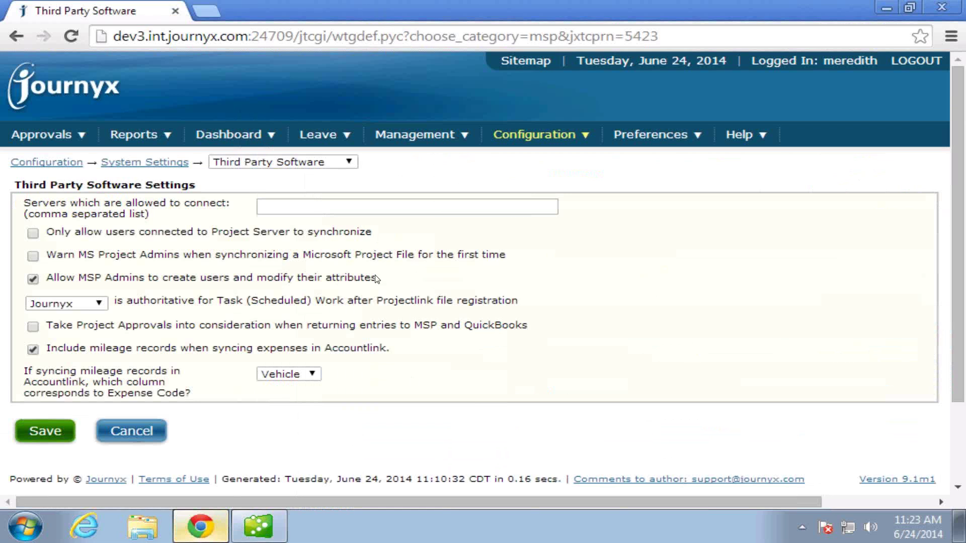
left_click(399, 141)
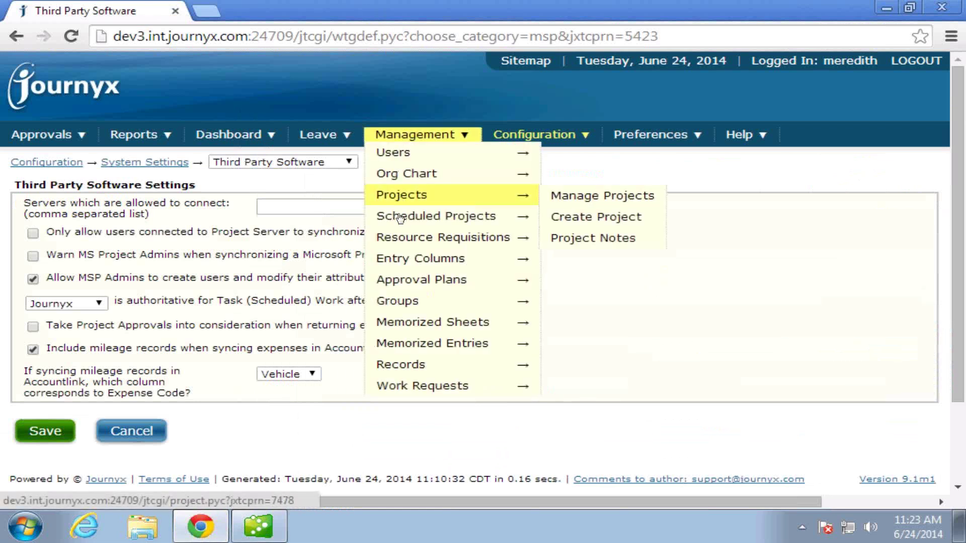
mouse_move(401, 158)
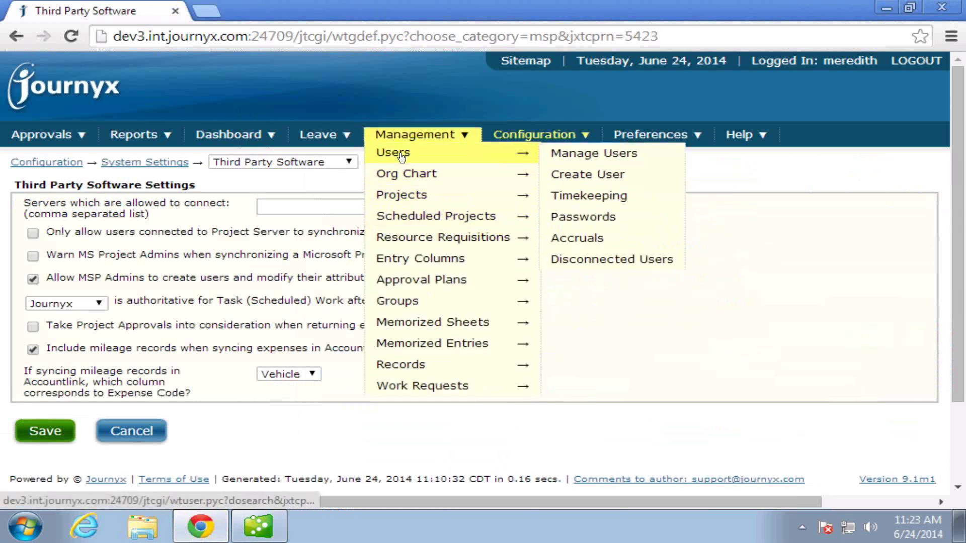
left_click(419, 301)
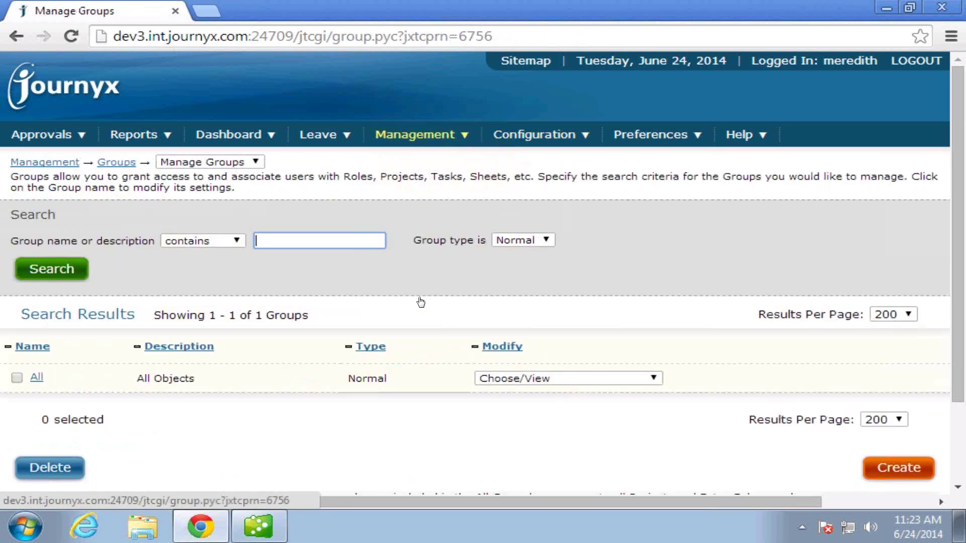
Open the All group and scroll through its synced users, roles, projects and activities.
left_click(43, 377)
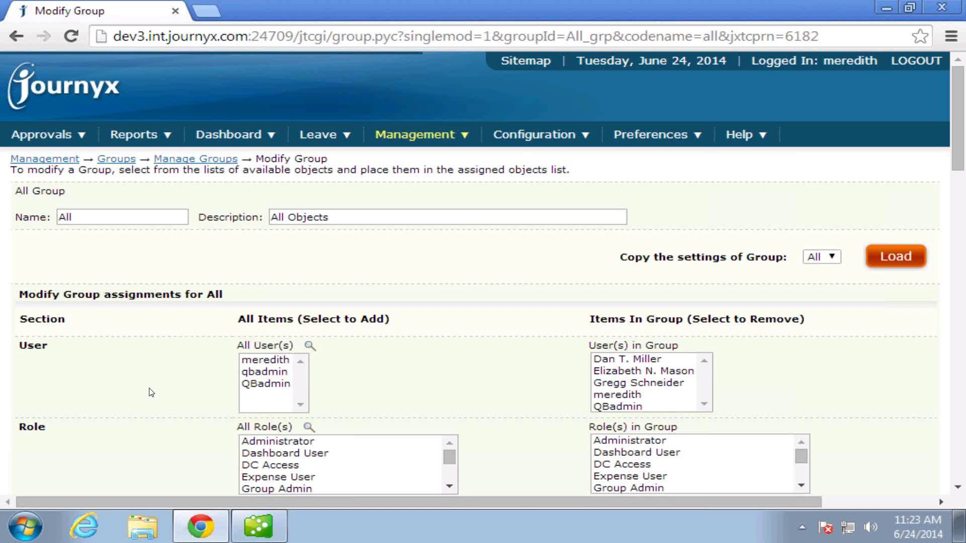
scroll(151, 393, "down", 10)
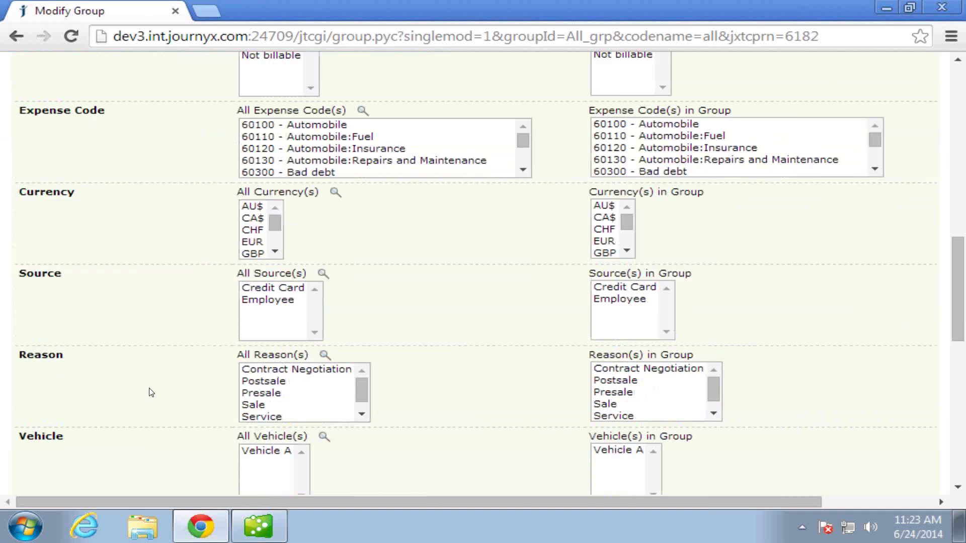
scroll(151, 393, "down", 3)
scroll(152, 393, "up", 3)
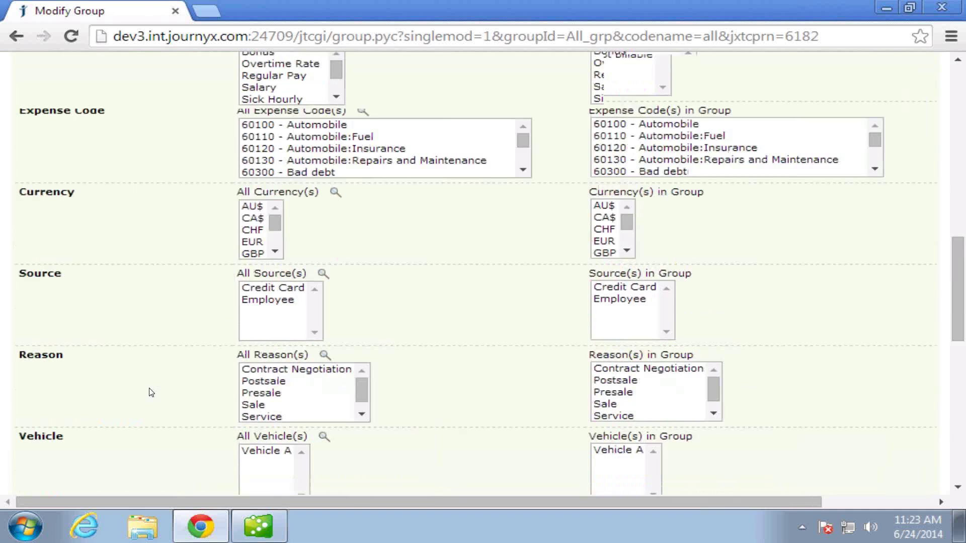
scroll(152, 392, "up", 3)
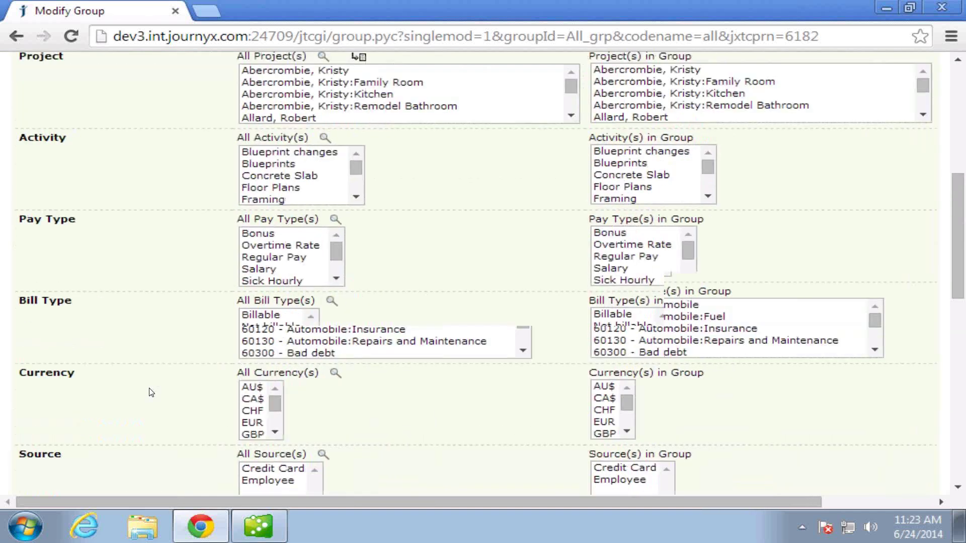
scroll(151, 393, "up", 5)
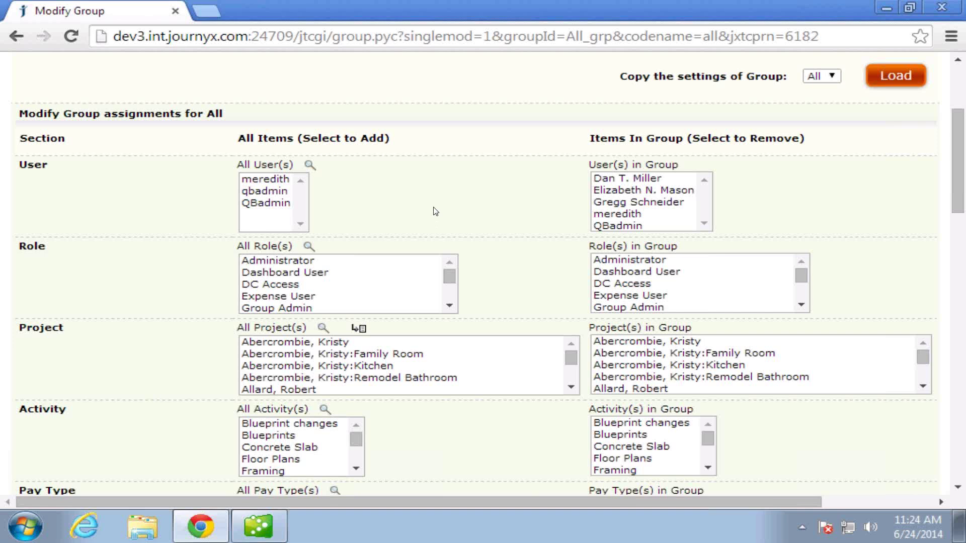
scroll(436, 211, "up", 2)
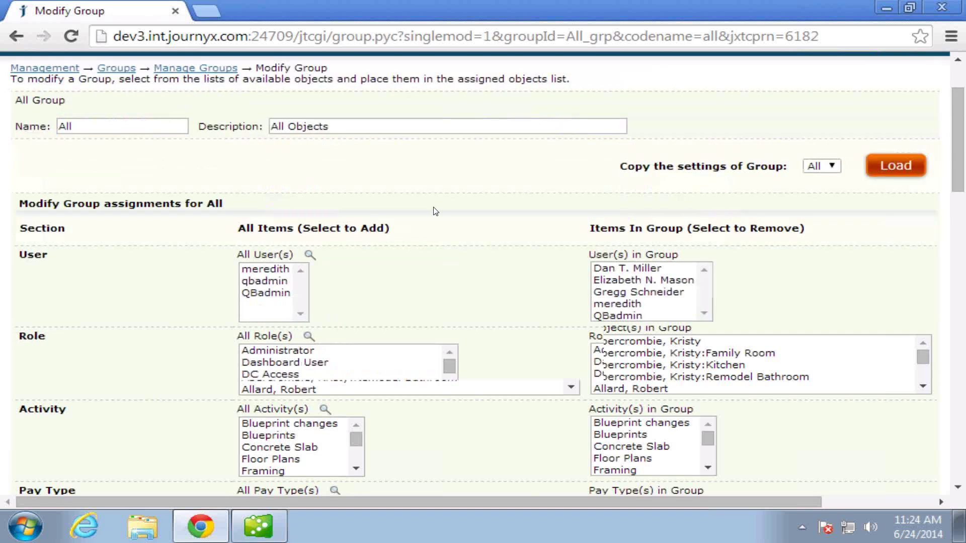
scroll(436, 211, "up", 2)
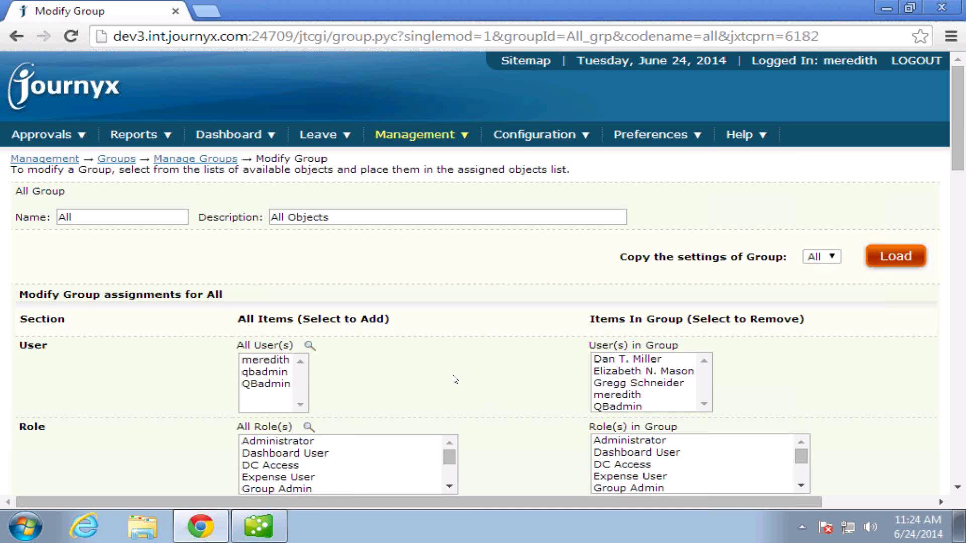
Create a new time approval plan named ta1 and choose its level-1 approver.
left_click(438, 134)
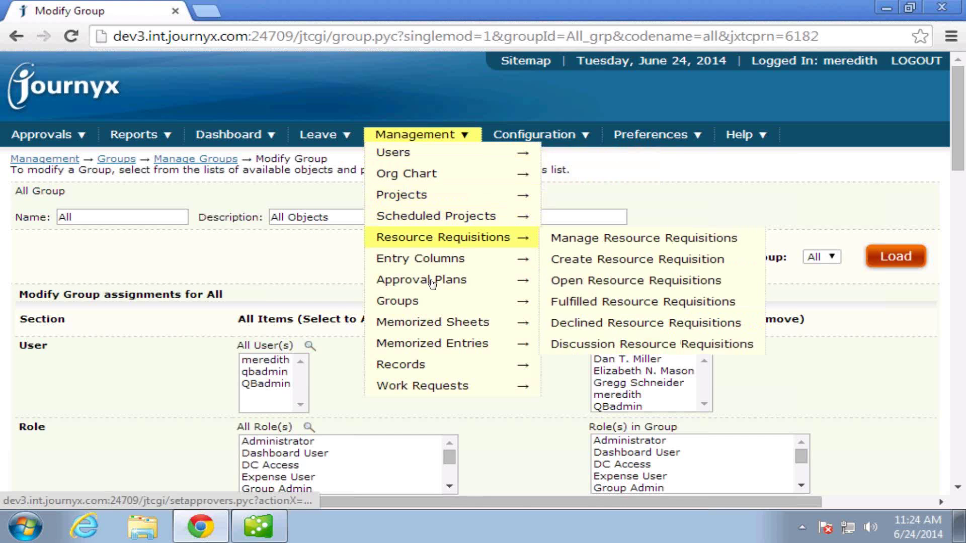
mouse_move(432, 283)
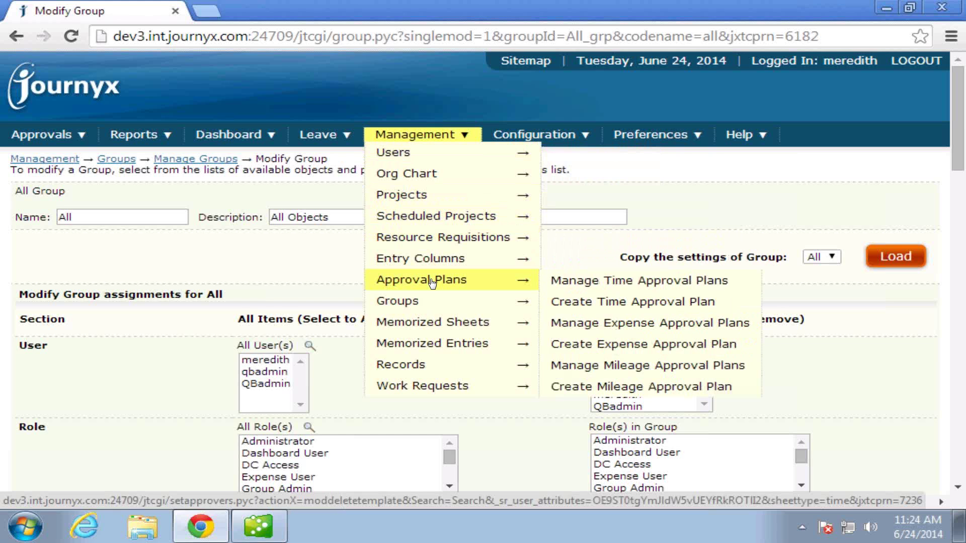
left_click(591, 303)
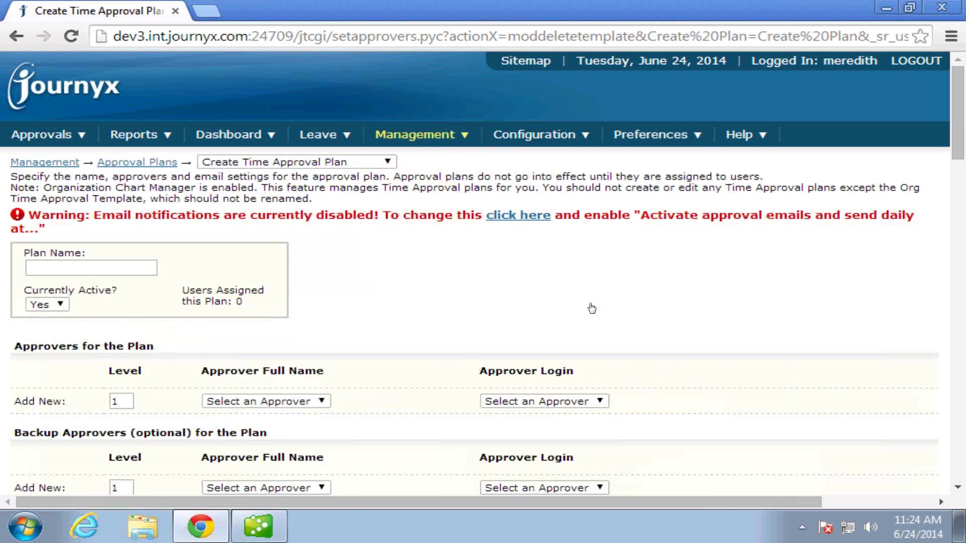
left_click(109, 269)
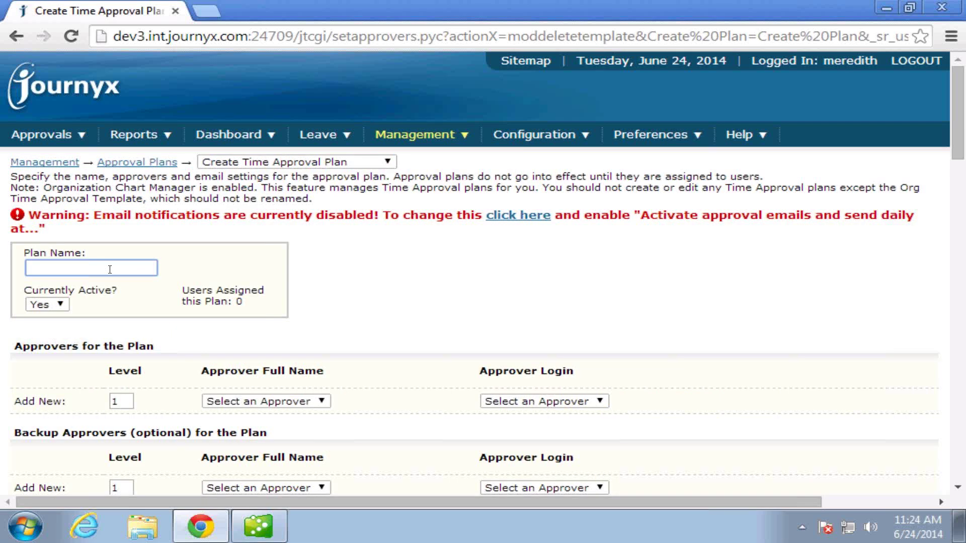
type("ta1")
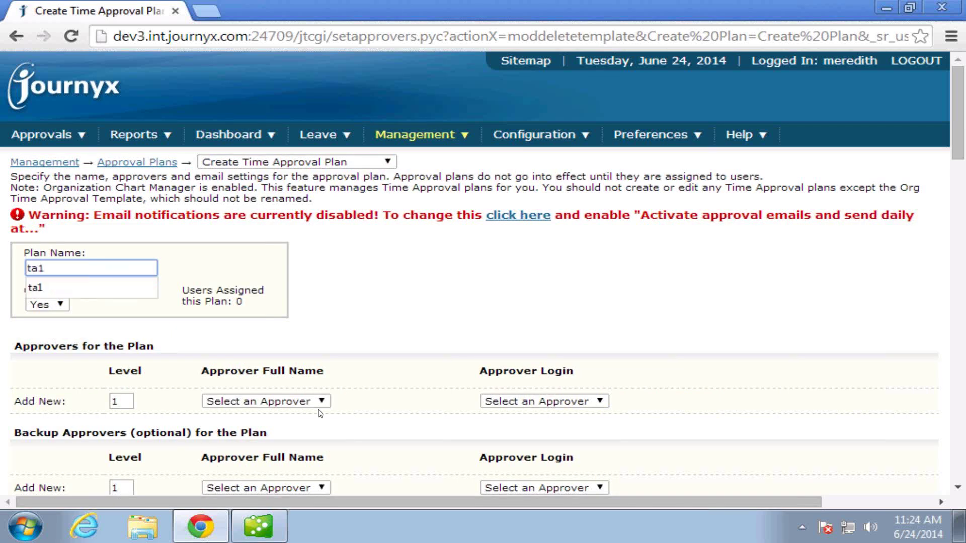
left_click(320, 402)
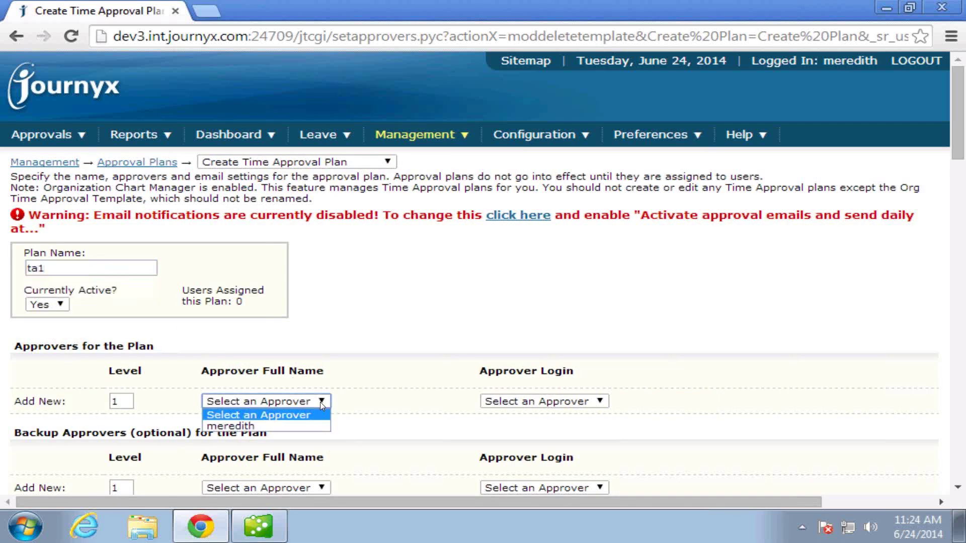
left_click(254, 427)
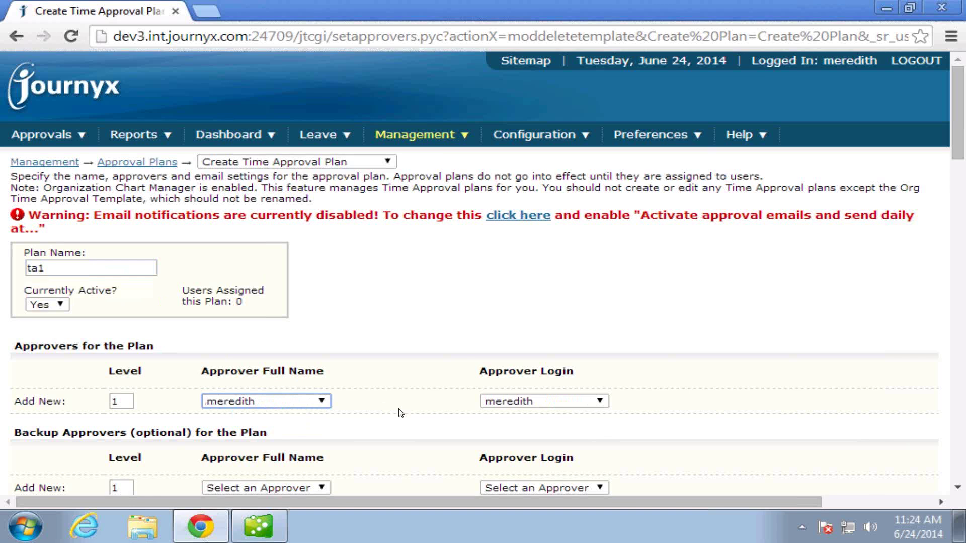
scroll(400, 411, "down", 20)
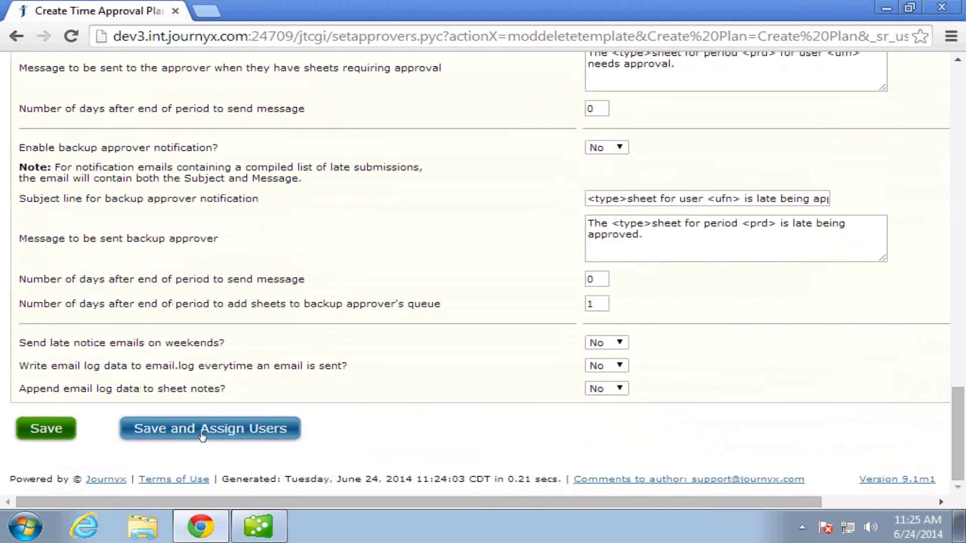
Save plan ta1 and search for assignable users, showing three inactive users.
left_click(202, 436)
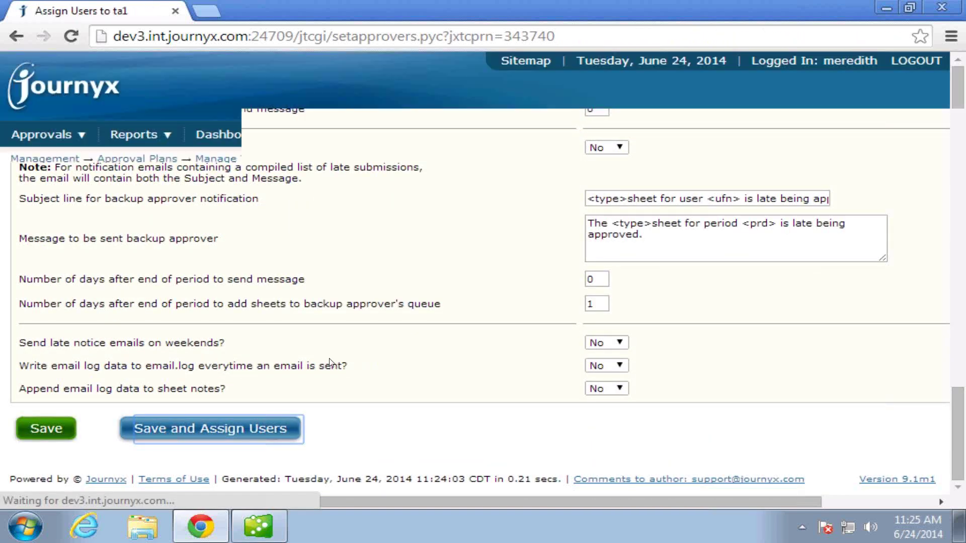
left_click(62, 403)
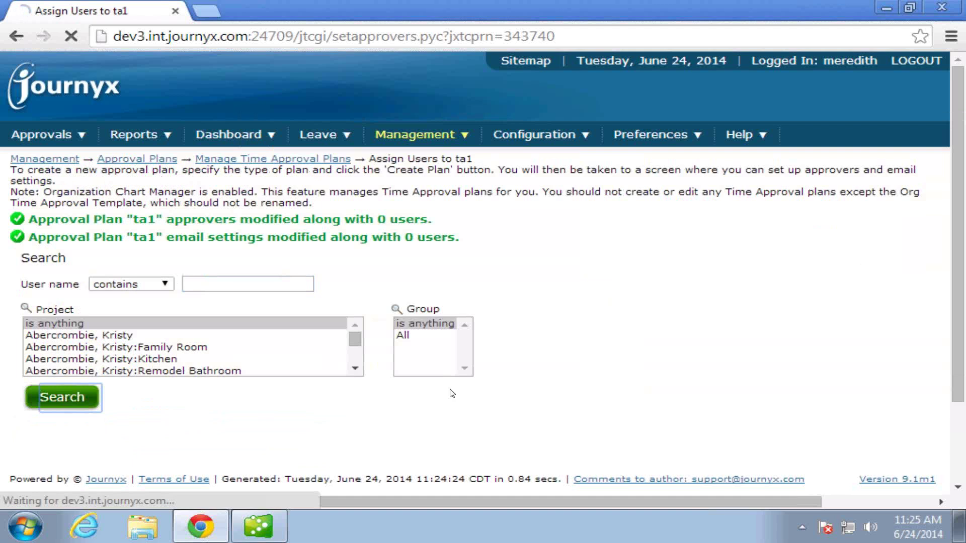
scroll(619, 391, "down", 5)
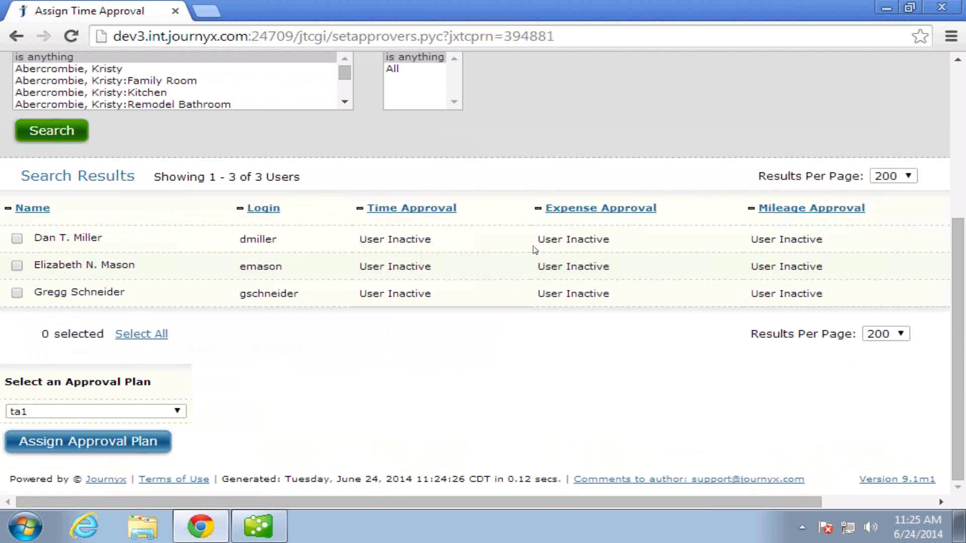
scroll(535, 250, "up", 5)
Select the first two users under Management > Users and open them in Compare and Modify.
mouse_move(416, 134)
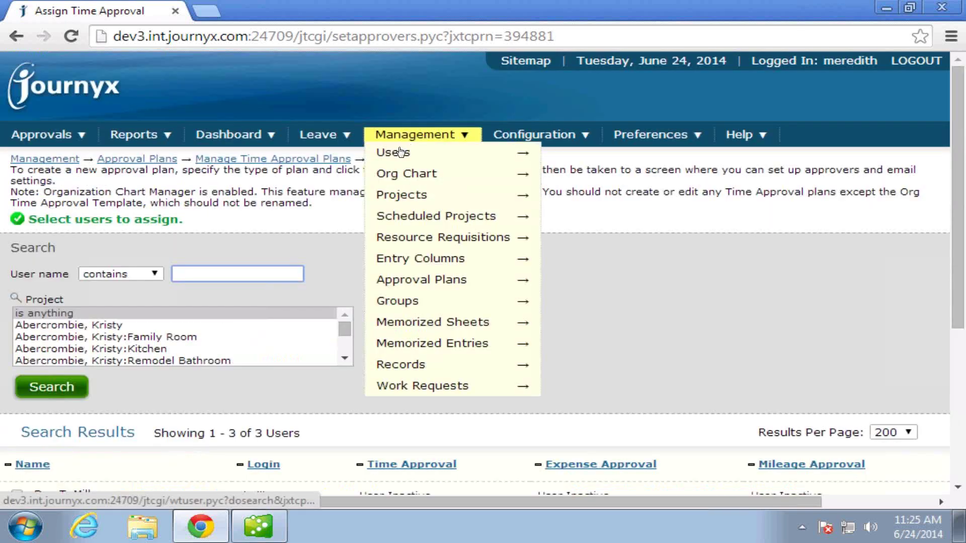
left_click(401, 152)
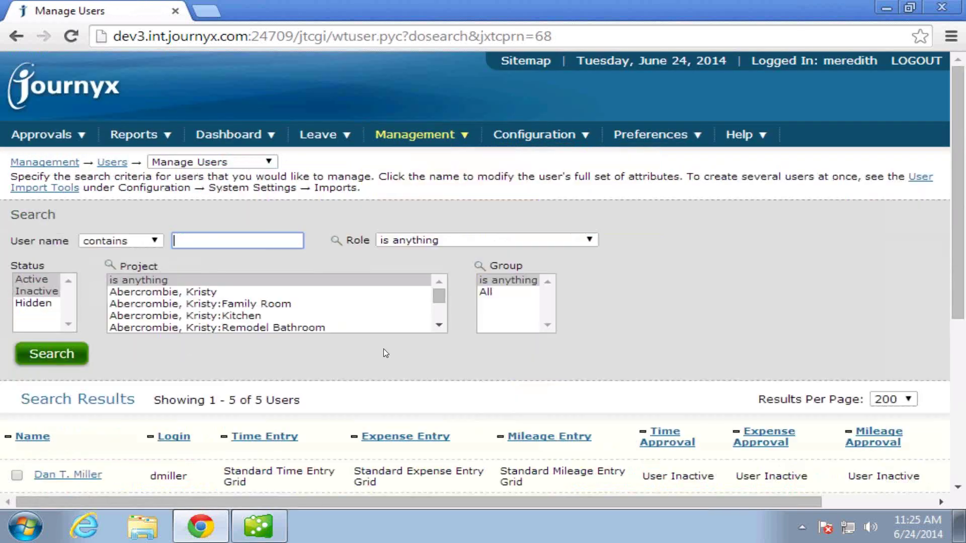
scroll(384, 348, "down", 5)
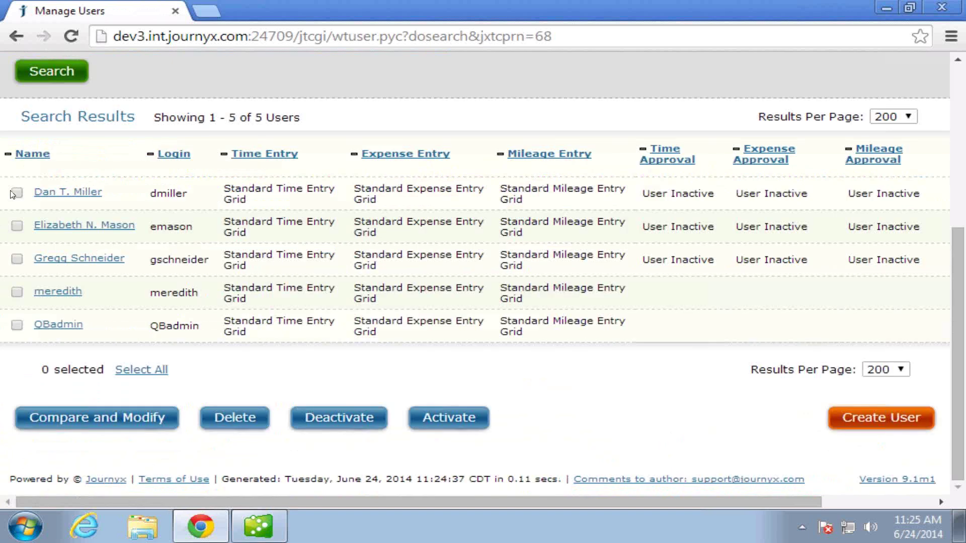
left_click(17, 193)
left_click(17, 226)
left_click(98, 419)
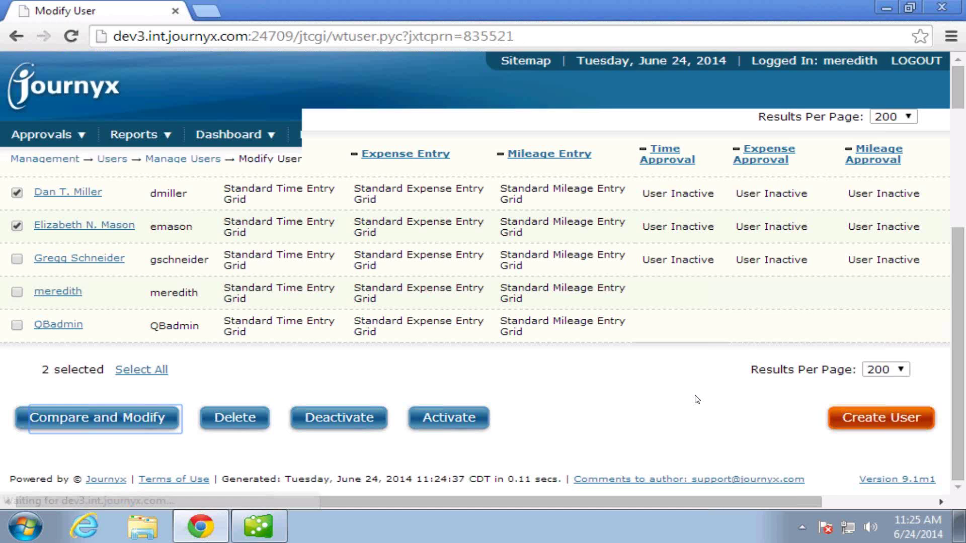
scroll(697, 399, "down", 15)
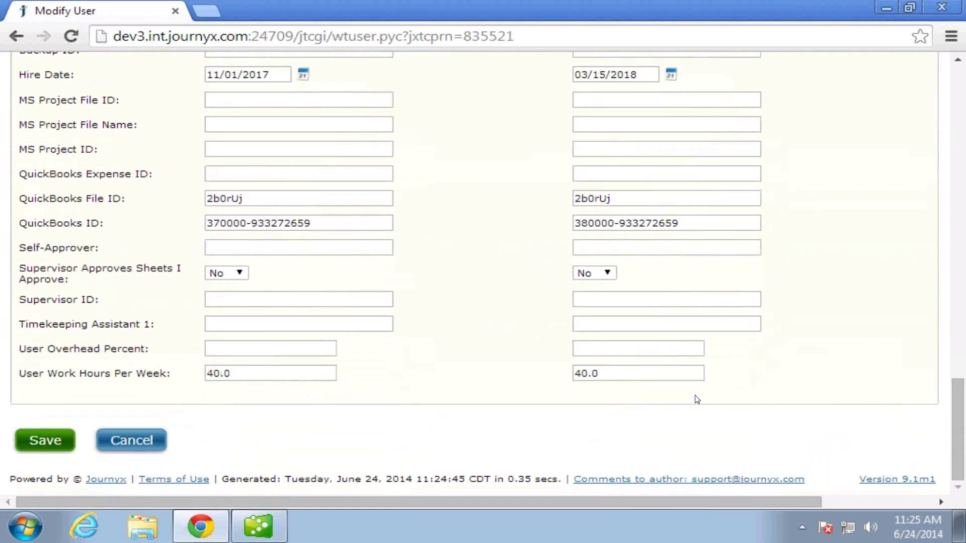
scroll(697, 399, "up", 7)
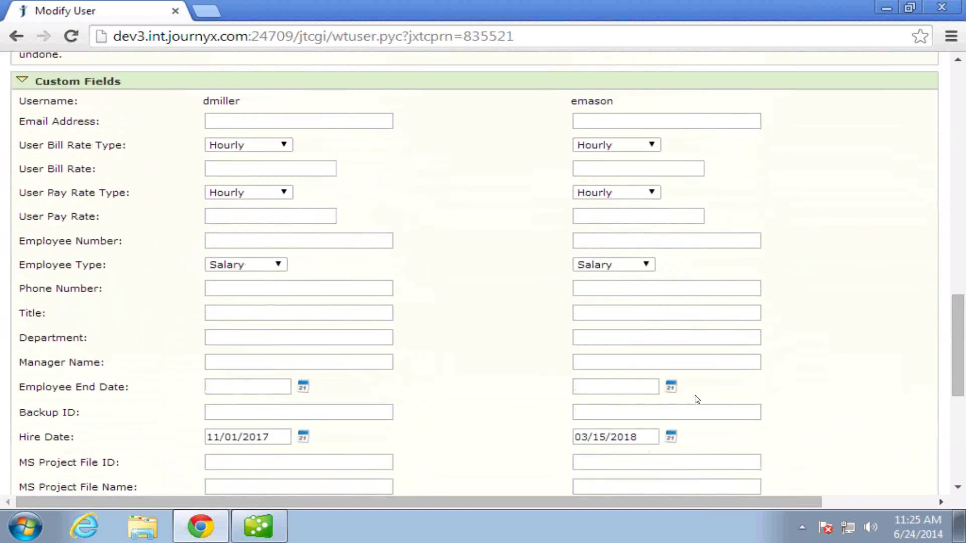
Fix both Hire Date years to 2013 (11/01/2013 and 03/15/2013) and save the users.
left_click(275, 437)
key("BackSpace")
type("3")
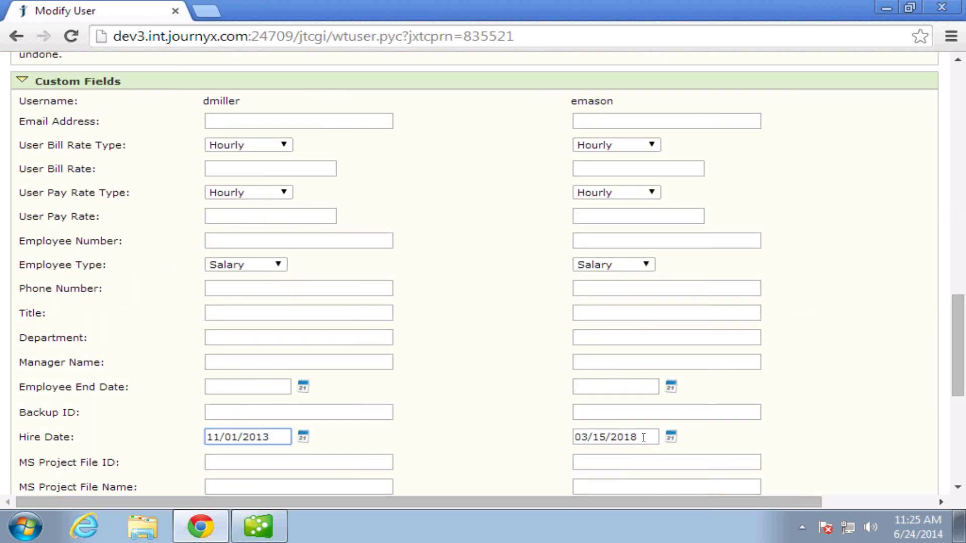
left_click(642, 437)
key("BackSpace")
type("3")
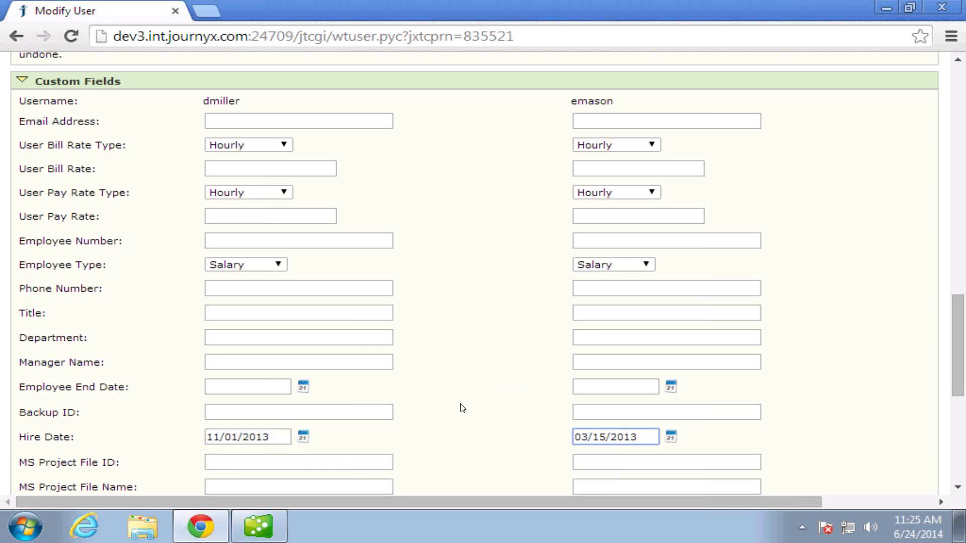
scroll(460, 405, "down", 7)
left_click(40, 445)
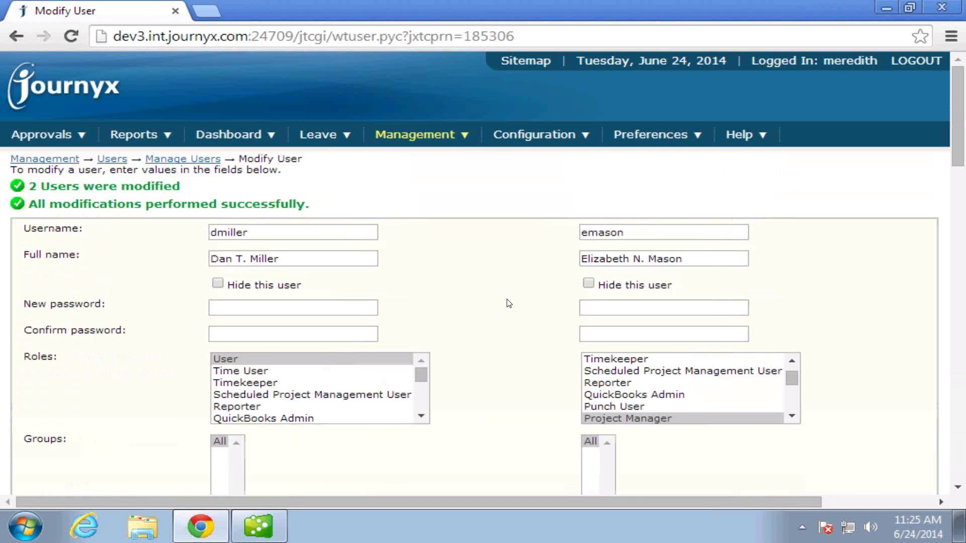
From Manage Time Approval Plans, assign plan ta1 to the two searched users.
left_click(411, 134)
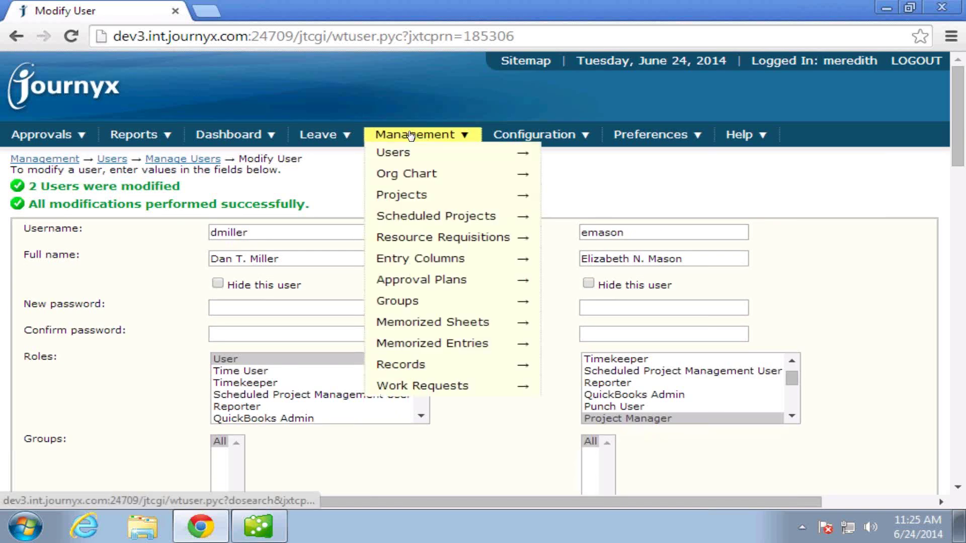
mouse_move(412, 280)
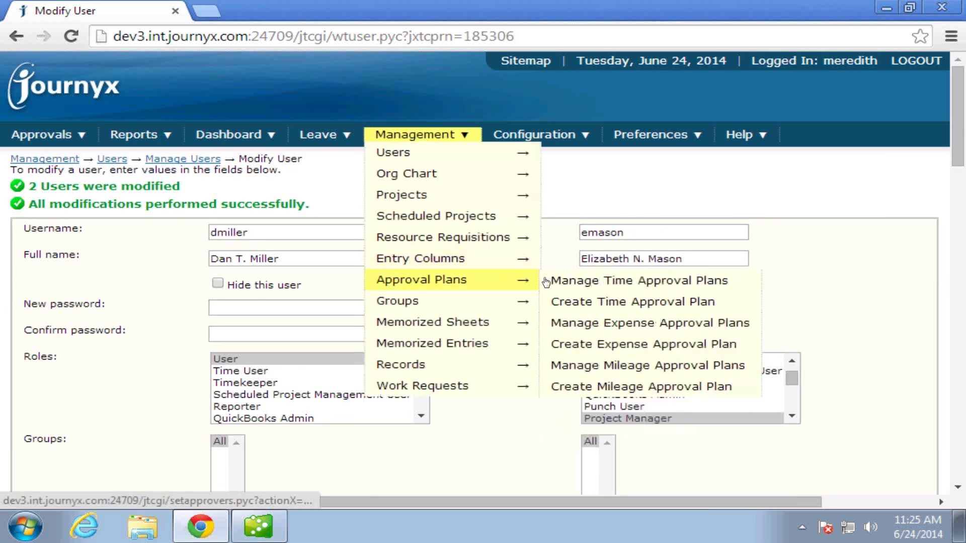
left_click(584, 280)
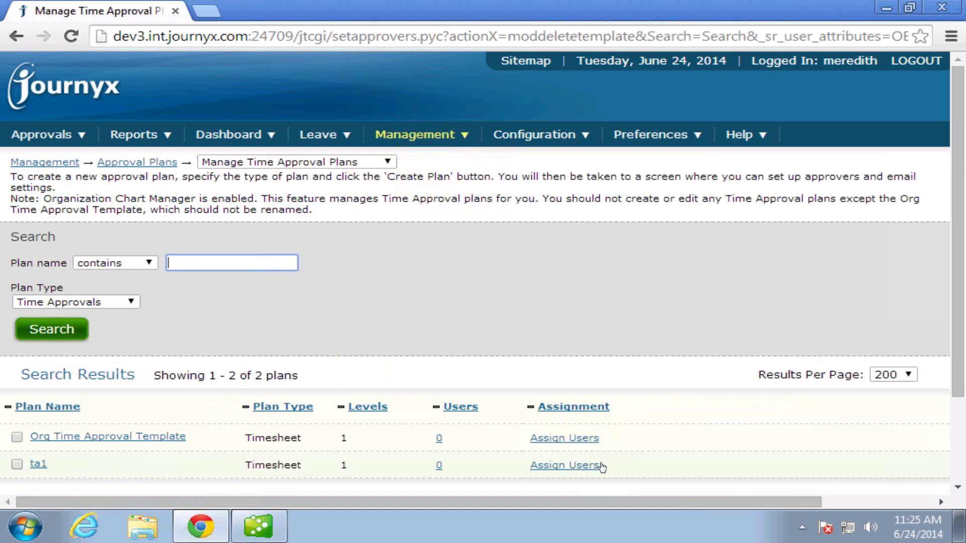
left_click(582, 466)
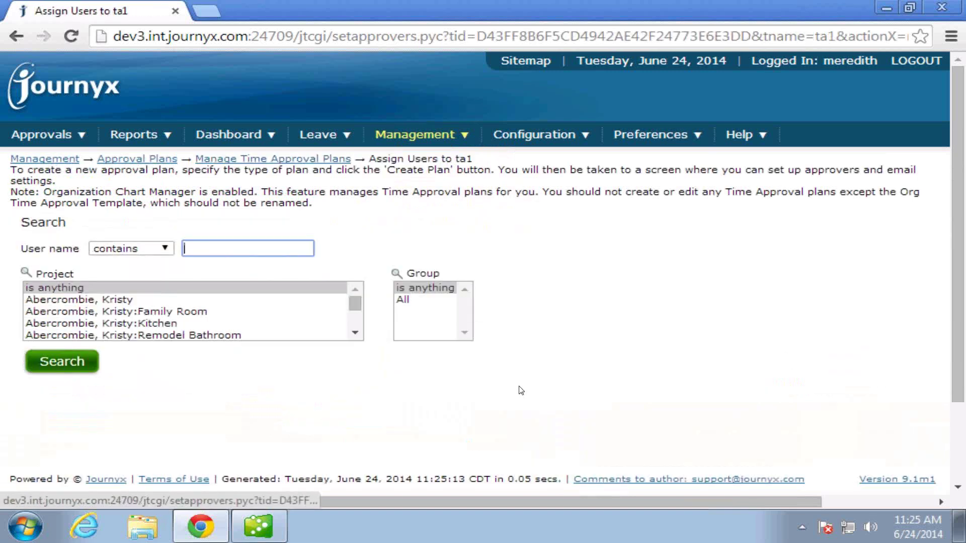
scroll(519, 390, "down", 2)
left_click(79, 260)
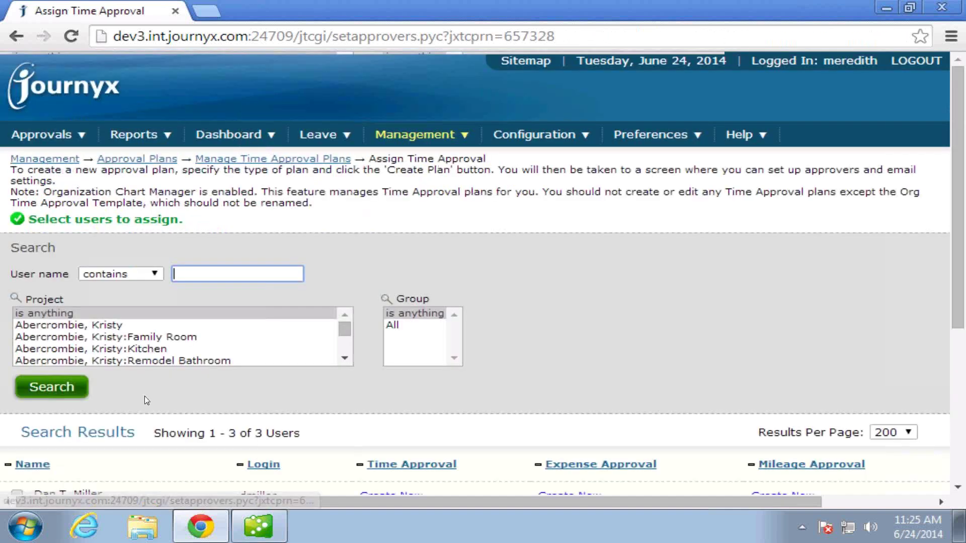
scroll(145, 398, "down", 4)
left_click(16, 238)
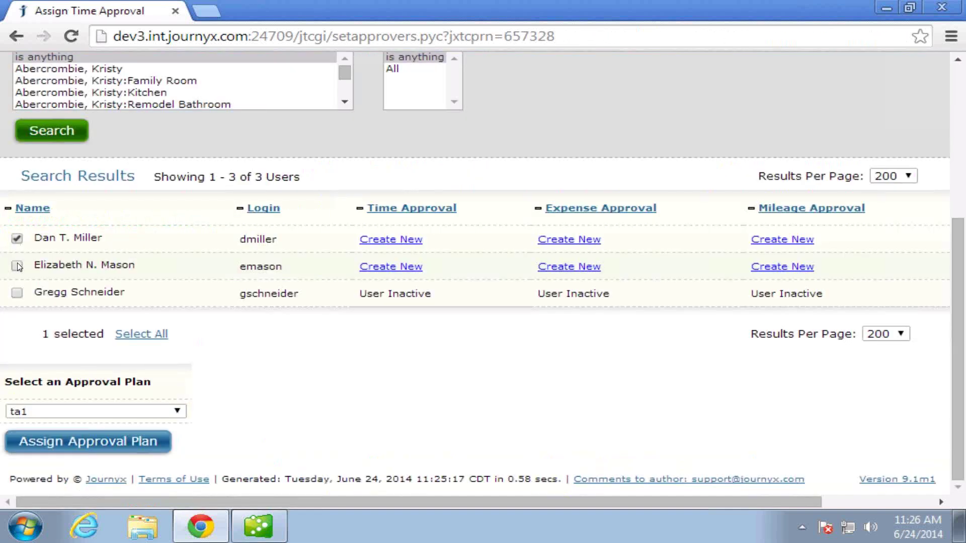
left_click(16, 265)
left_click(92, 445)
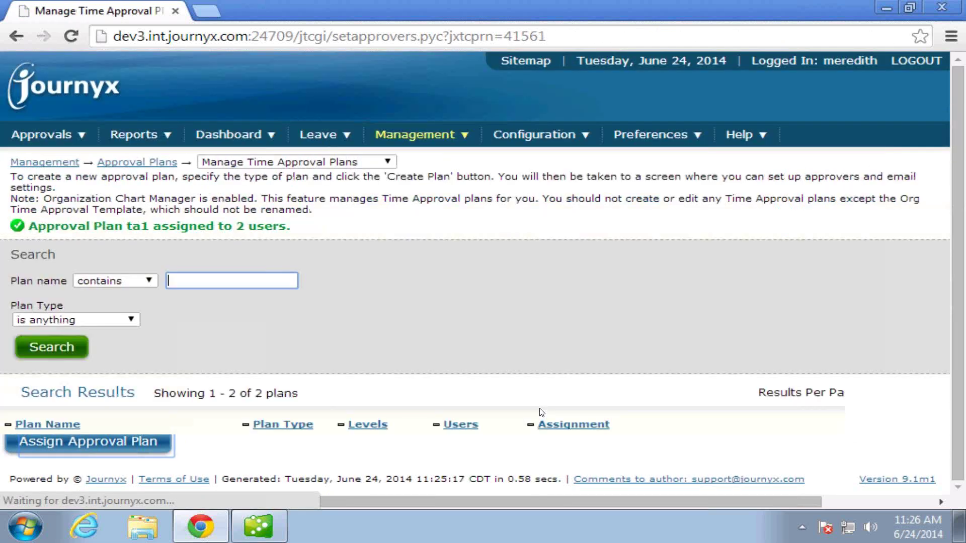
Log out and sign in with the employee's username and password to reach their time sheet.
left_click(896, 65)
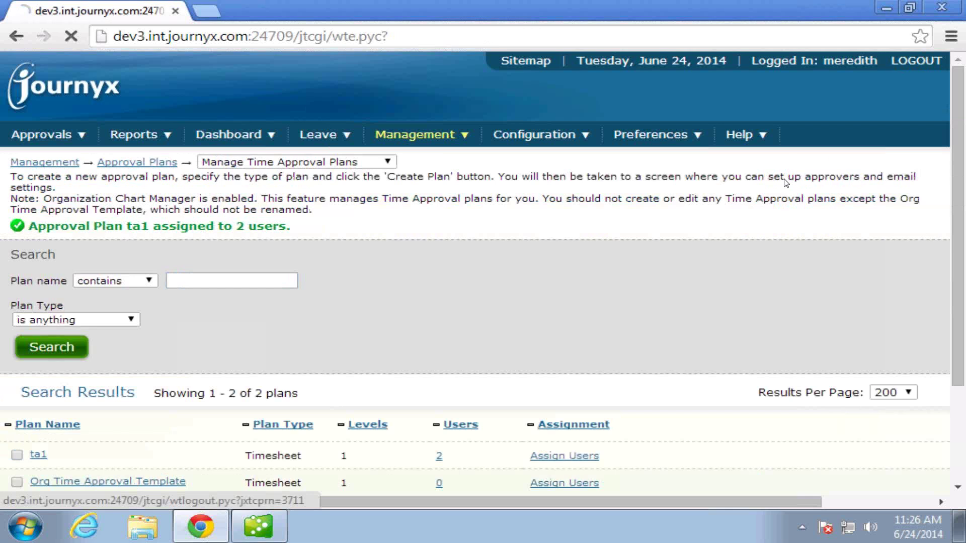
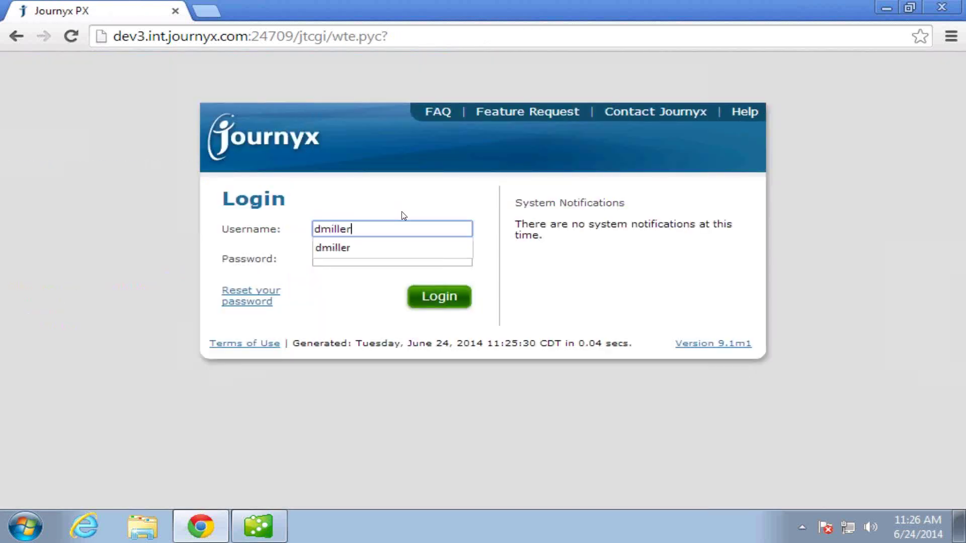
key("Tab")
type("•••••••")
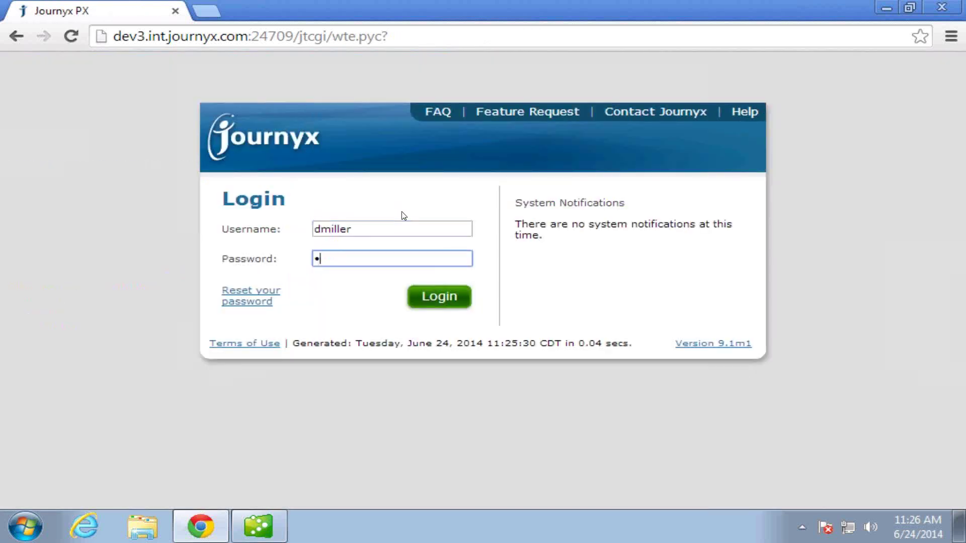
key("Return")
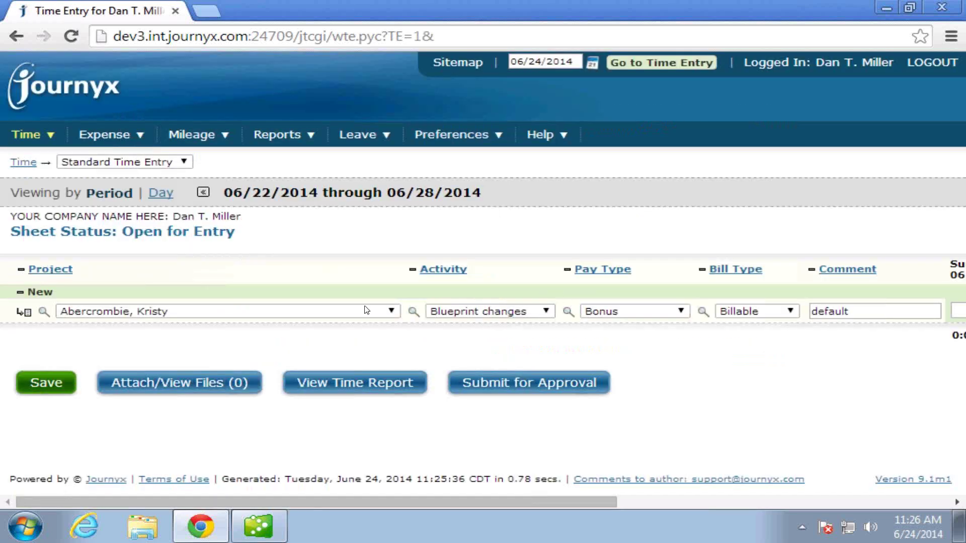
Set the first row to project Remodel Bathroom, activity Blueprint changes, pay type Regular Pay.
left_click(394, 312)
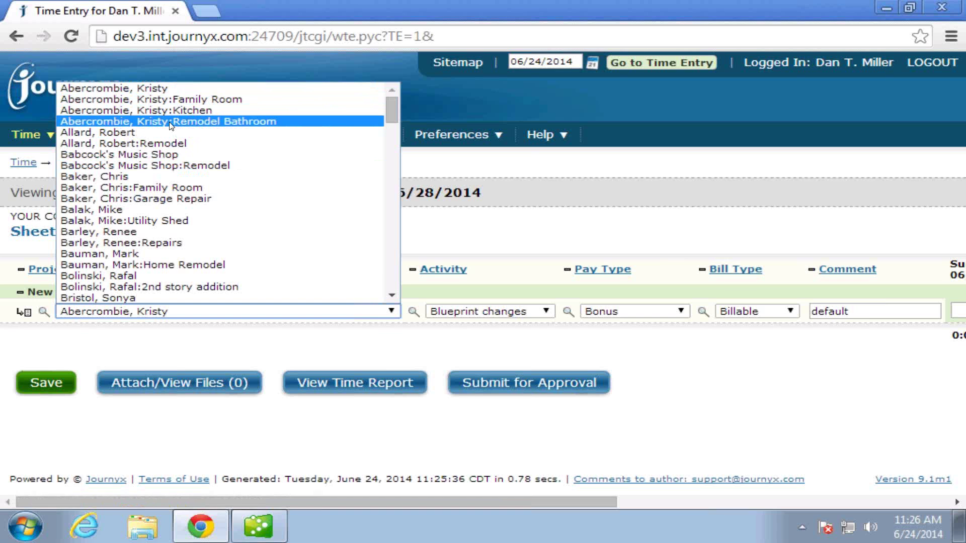
left_click(359, 314)
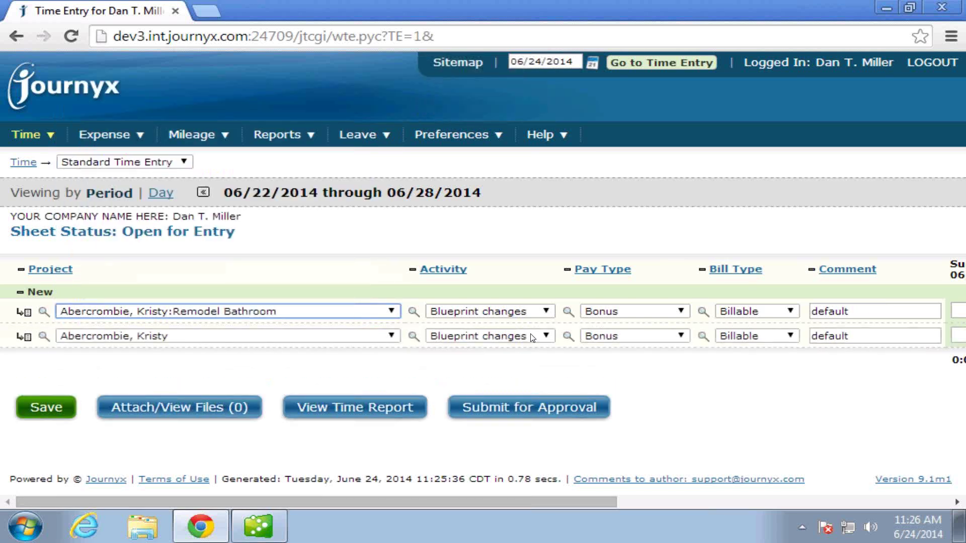
left_click(546, 312)
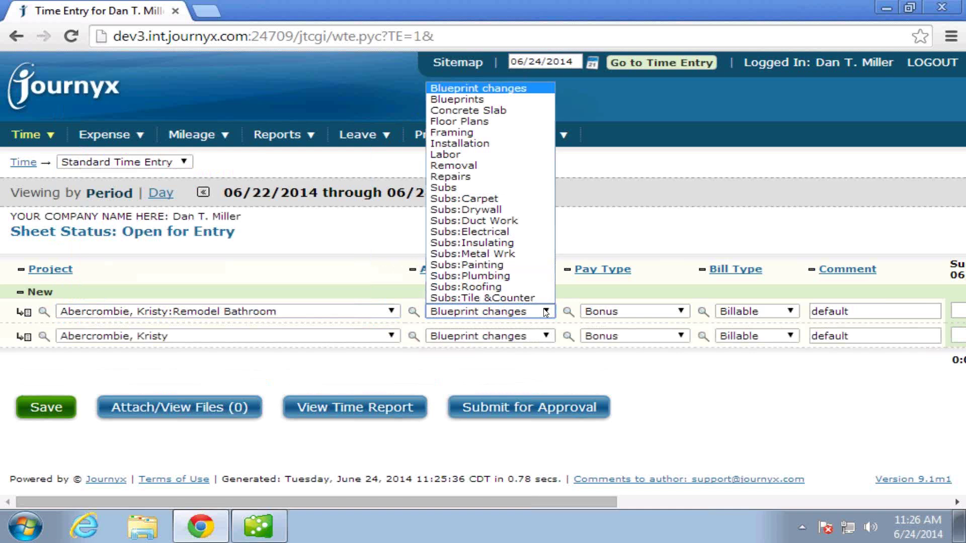
left_click(546, 312)
left_click(679, 312)
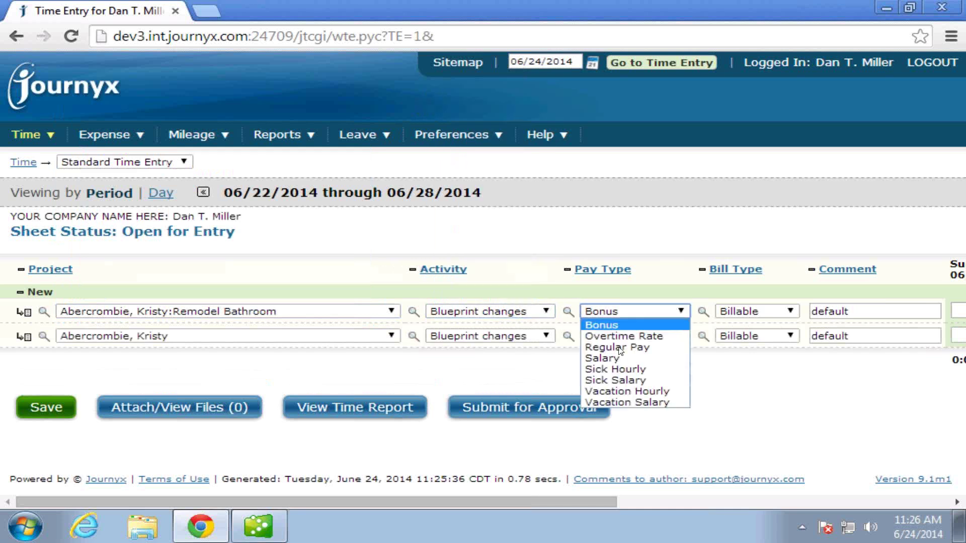
left_click(620, 348)
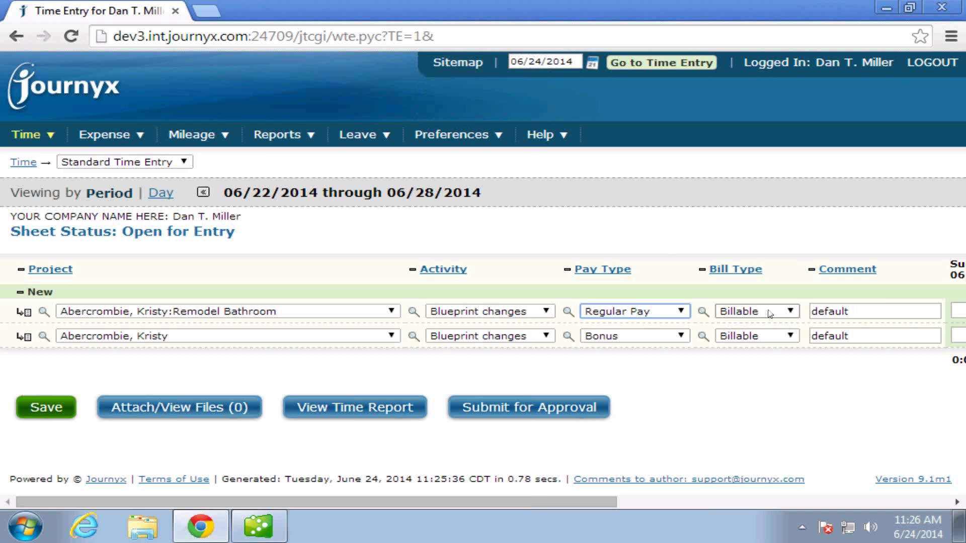
Enter comment 'test' and 8:00 hours Monday through Friday, then submit for approval.
left_click(934, 503)
left_click_drag(319, 308, 216, 297)
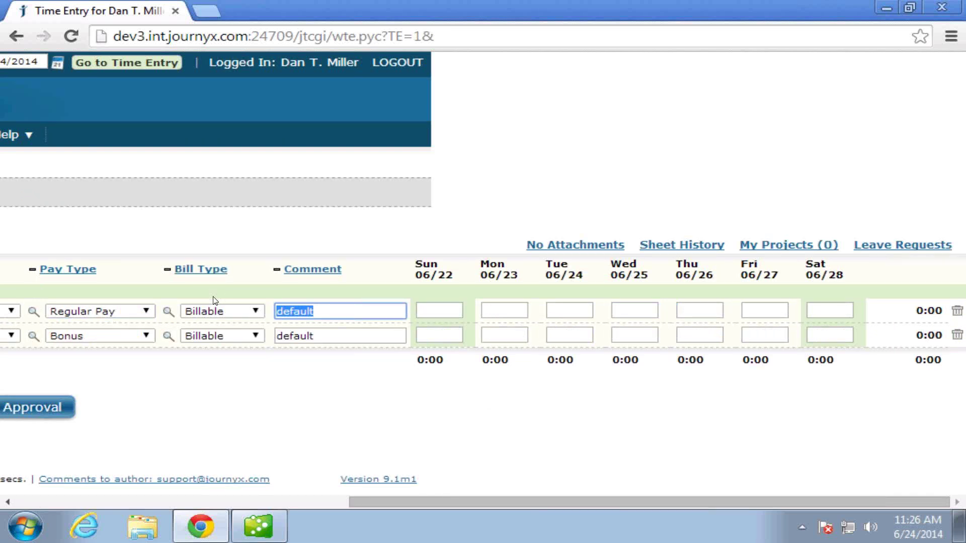
type("test")
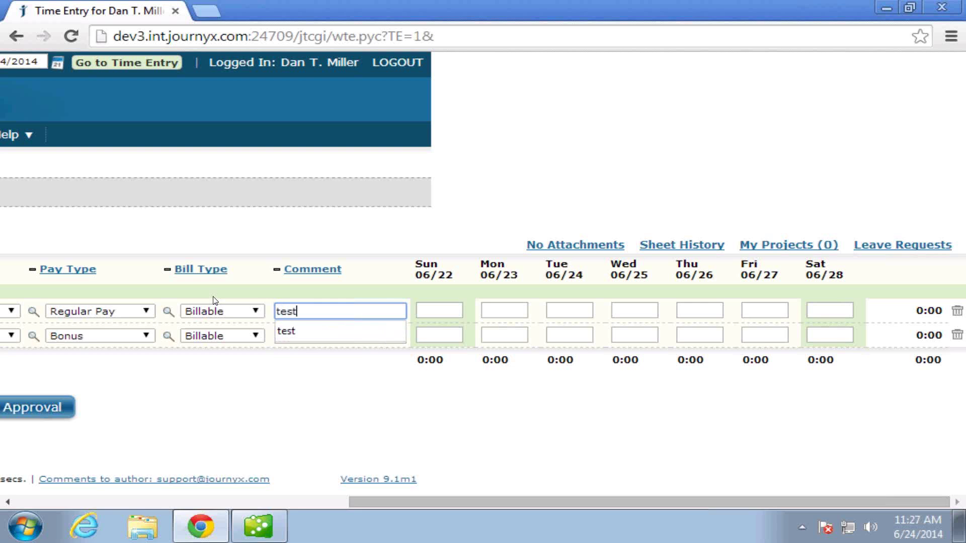
key("Tab")
key("Tab")
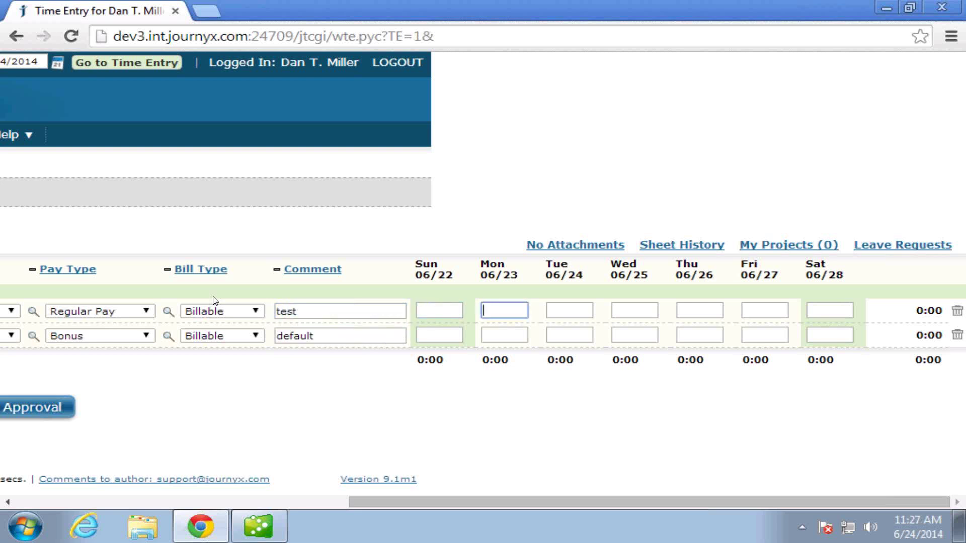
type("8")
key("Tab")
type("8")
key("Tab")
type("8")
key("Tab")
type("8")
key("Tab")
type("8")
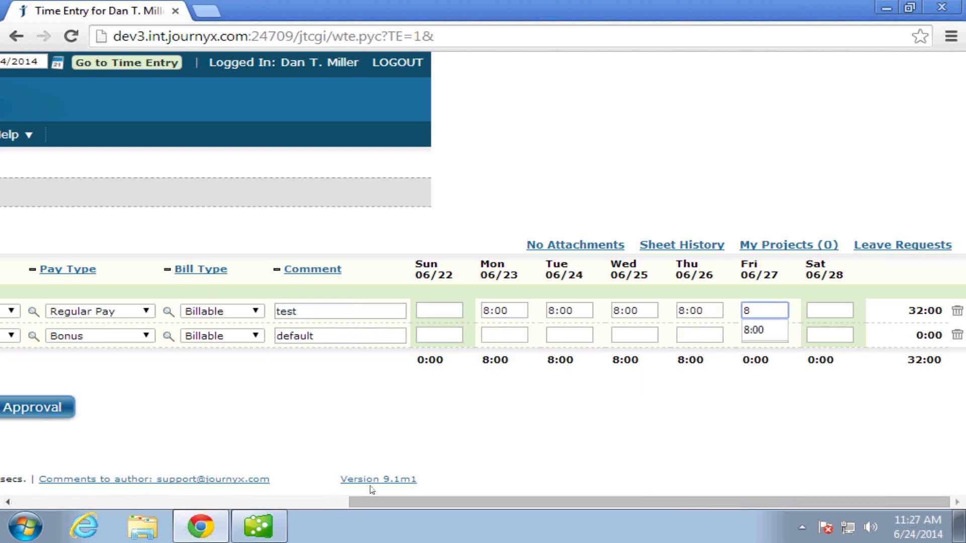
left_click_drag(383, 501, 92, 501)
left_click(459, 407)
left_click(538, 143)
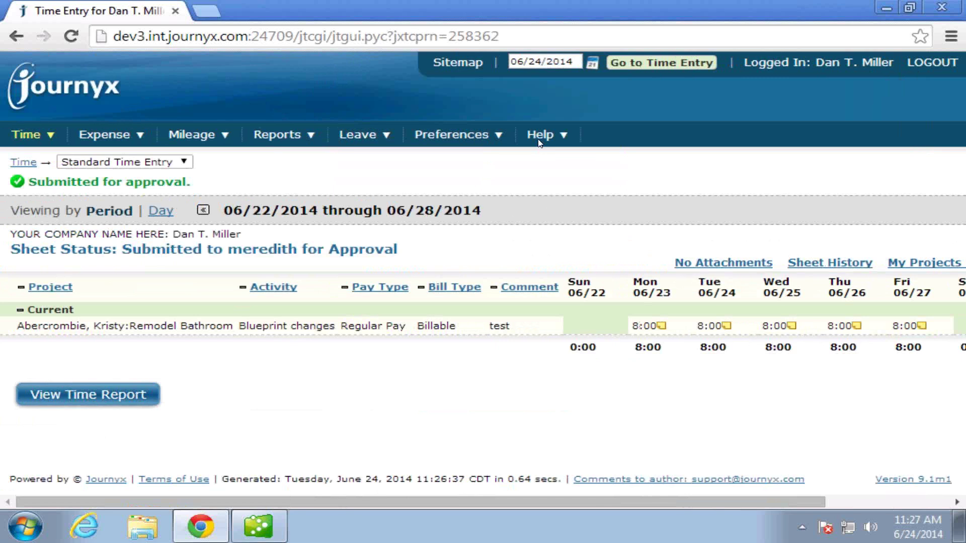
Log out and sign in with the approving manager's username and password.
left_click(932, 62)
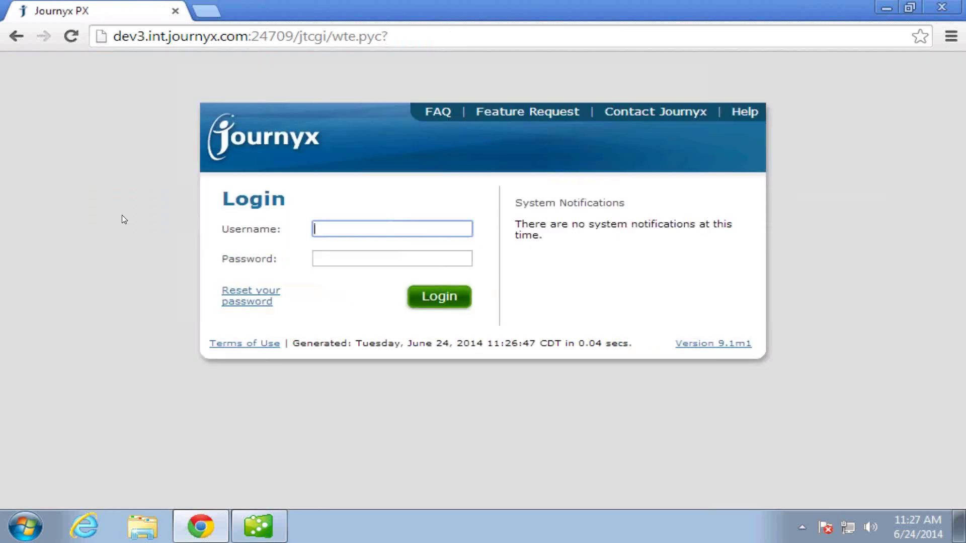
type("meredith")
key("Tab")
type("****")
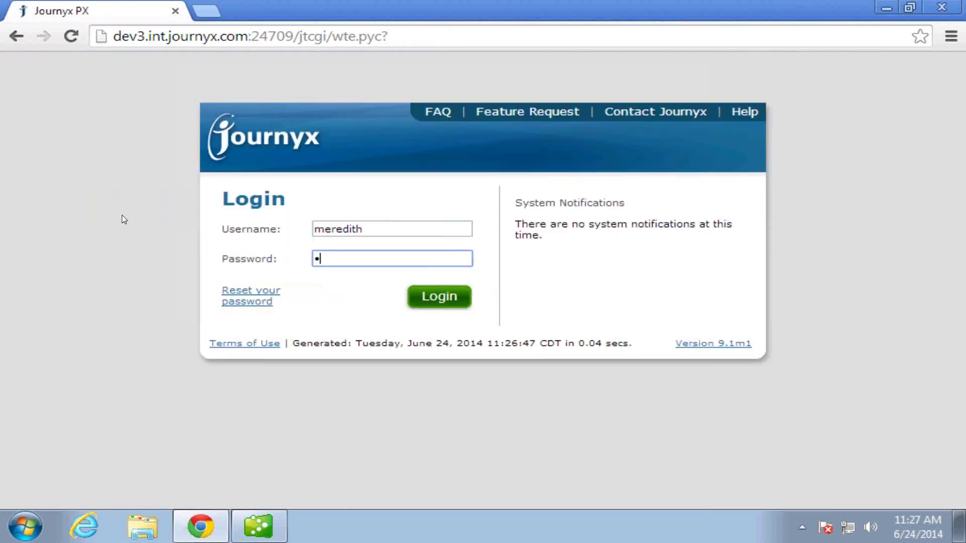
key("Return")
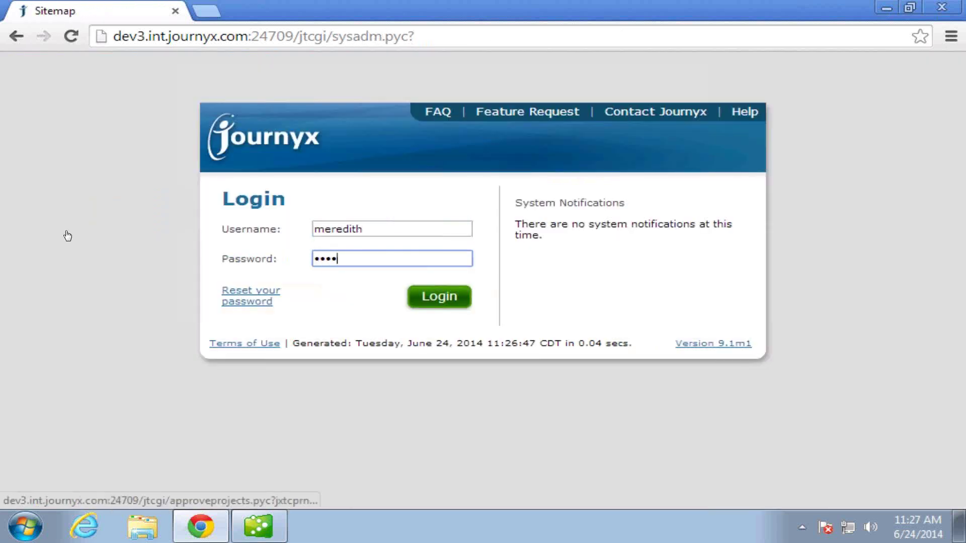
Approve the employee's pending 06/22–06/28 timesheet in Time Approvals, then minimize Chrome to reveal QuickBooks.
mouse_move(48, 134)
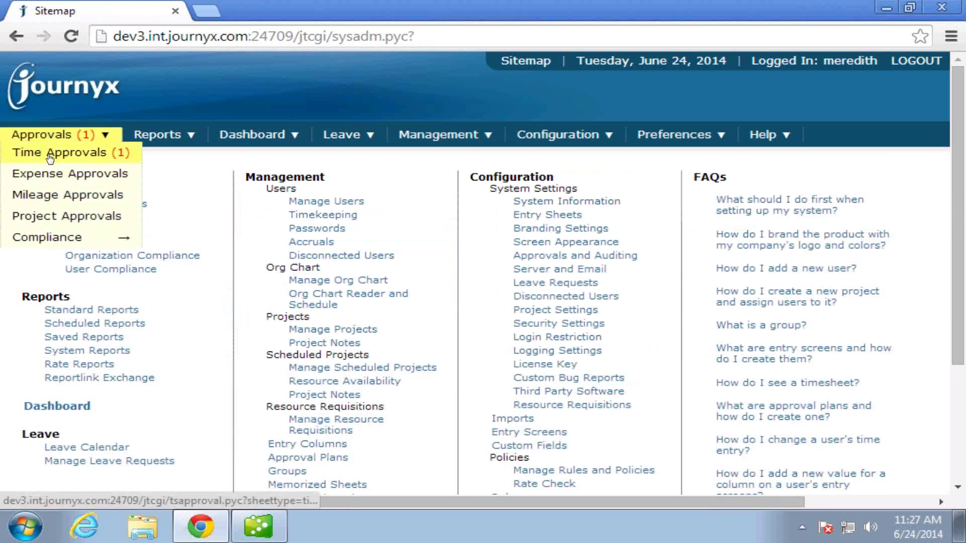
left_click(50, 155)
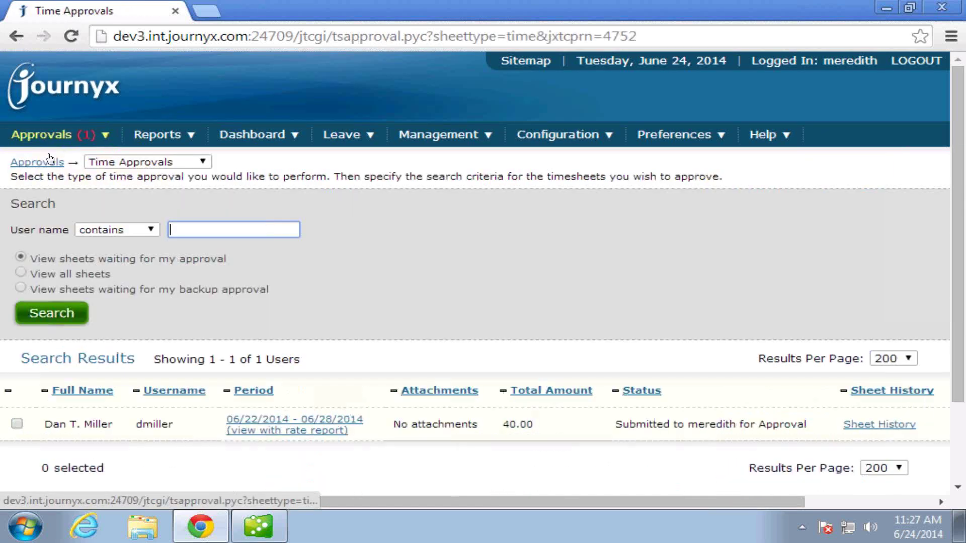
left_click(15, 422)
scroll(108, 434, "down", 2)
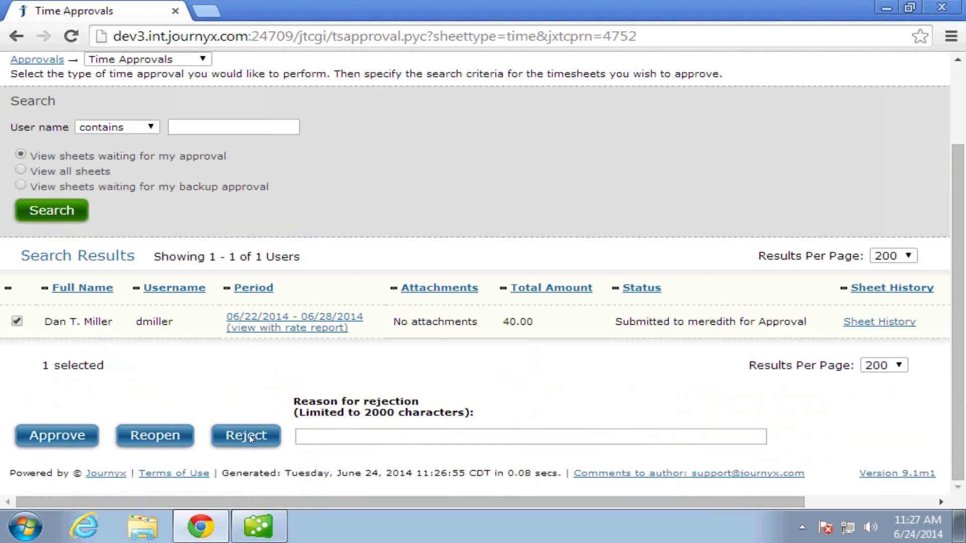
left_click(73, 434)
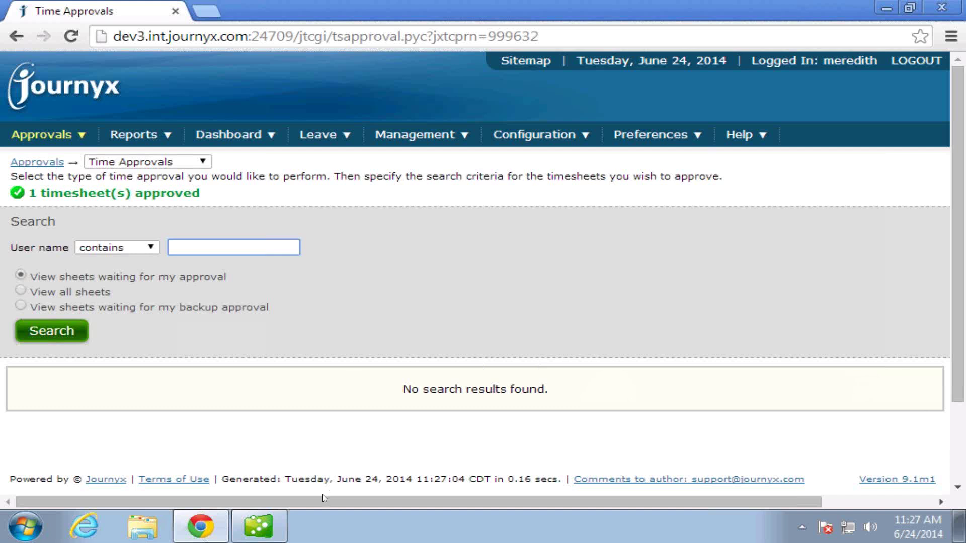
left_click(882, 8)
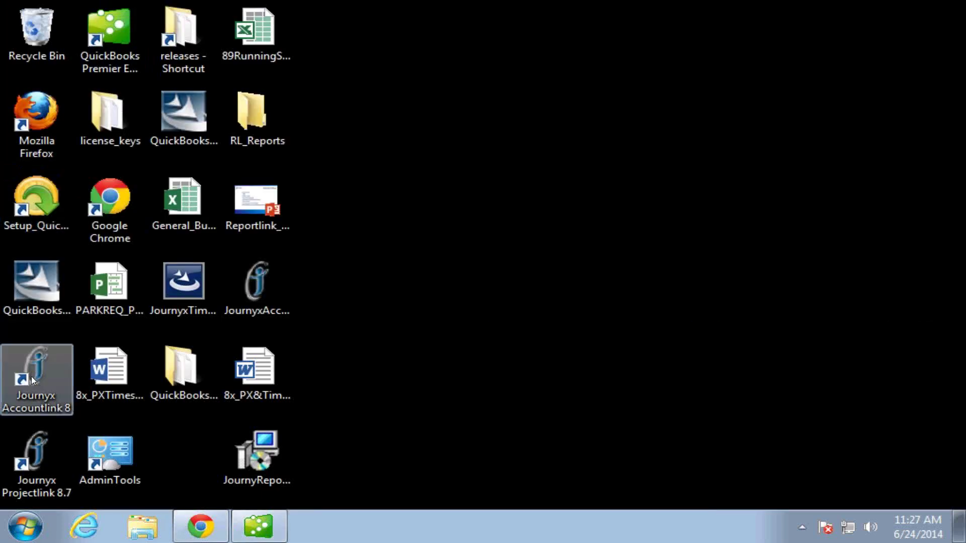
Launch Journyx Accountlink 8 from its desktop shortcut to reach the QuickBooks sync settings.
double_click(32, 379)
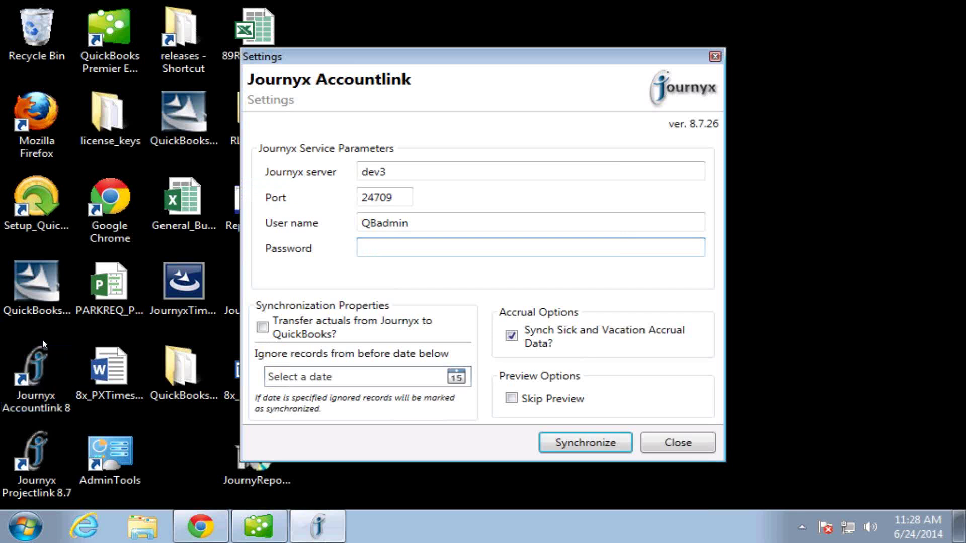
Enter the password, enable actuals transfer, disable accrual sync, skip preview, and synchronize.
left_click(262, 327)
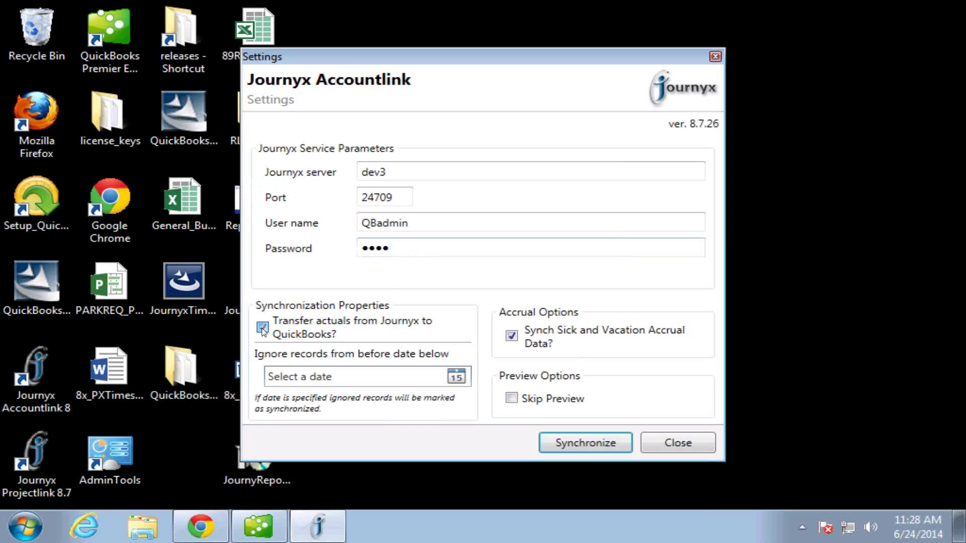
left_click(513, 336)
left_click(512, 399)
left_click(597, 443)
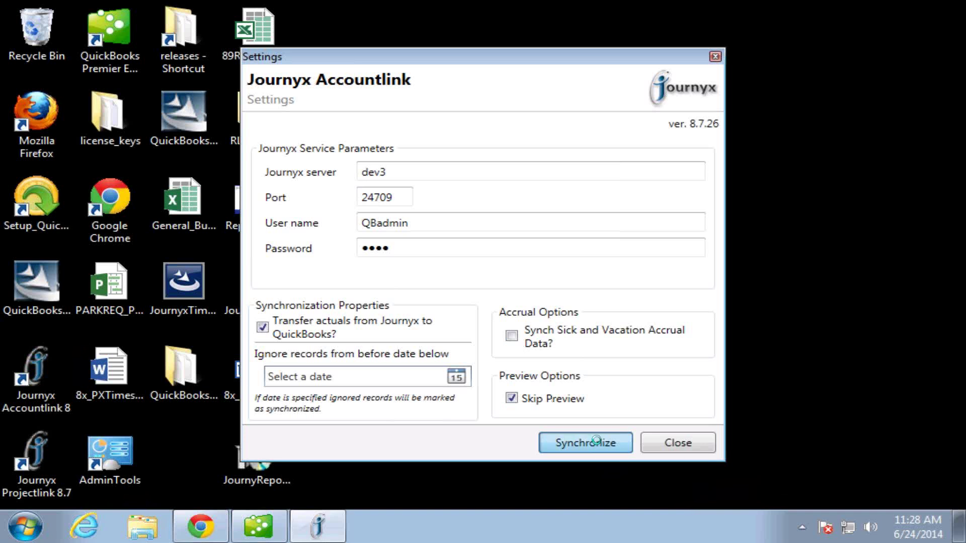